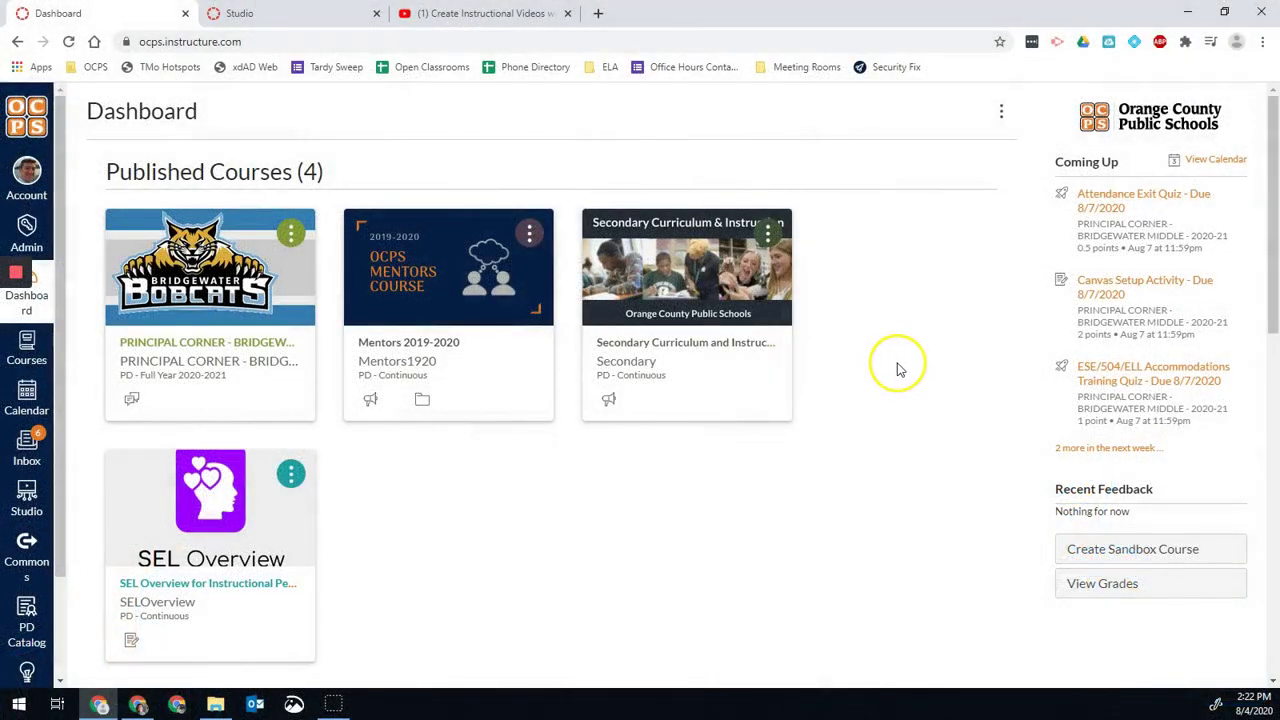
# - Open the syllabus of the Bridgewater 2020-21 Course Template for editing and make the description editor taller
pyautogui.scroll(-3, 897, 369)
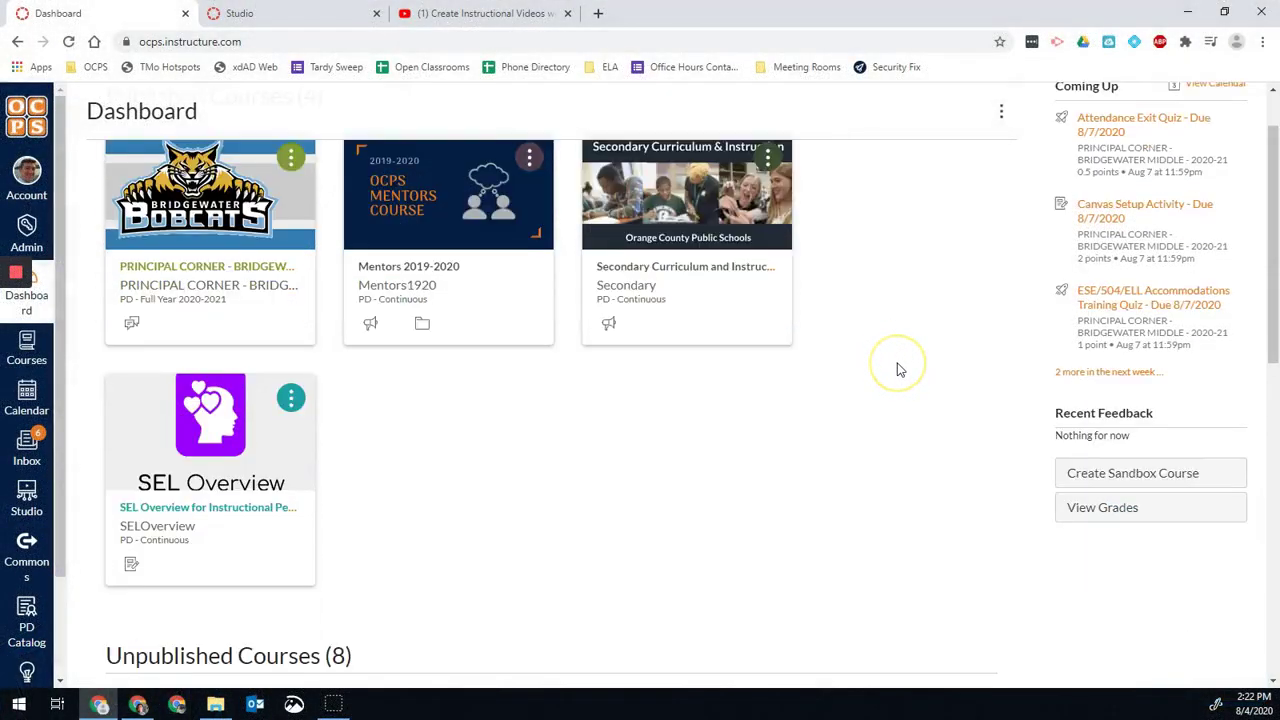
pyautogui.scroll(-3, 897, 369)
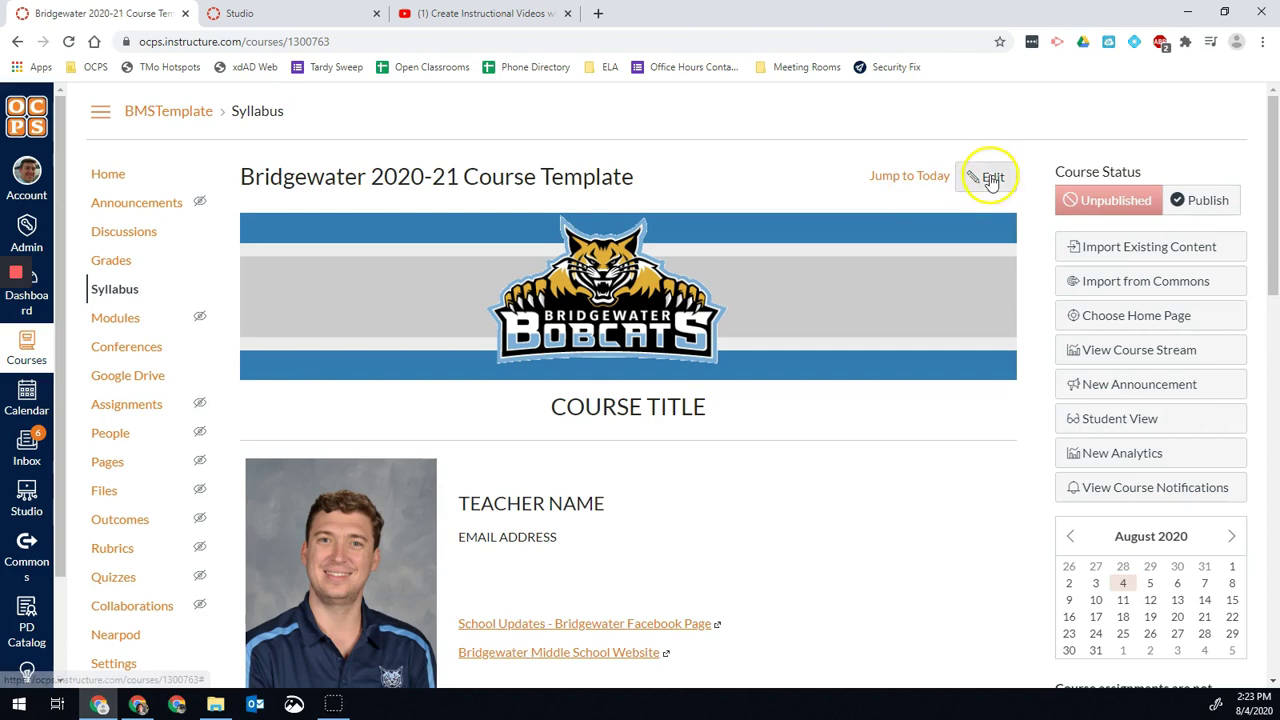
pyautogui.scroll(-1, 890, 393)
pyautogui.scroll(1, 894, 394)
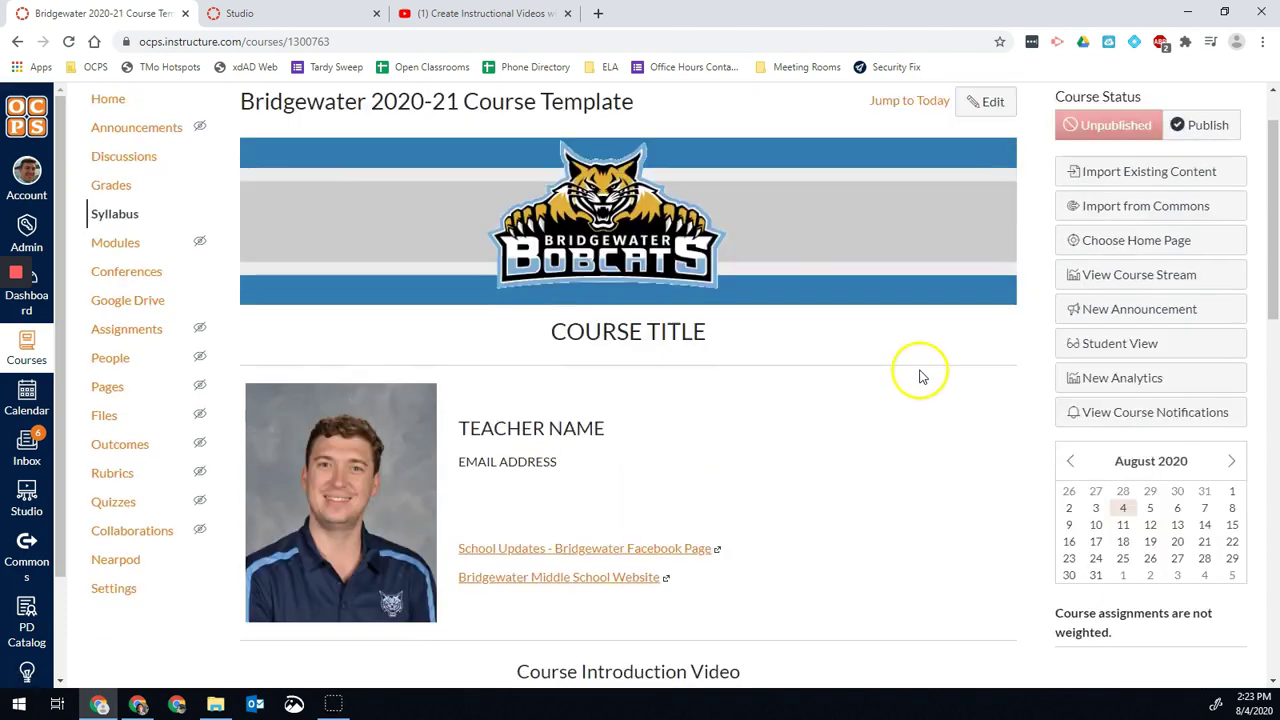
pyautogui.click(983, 184)
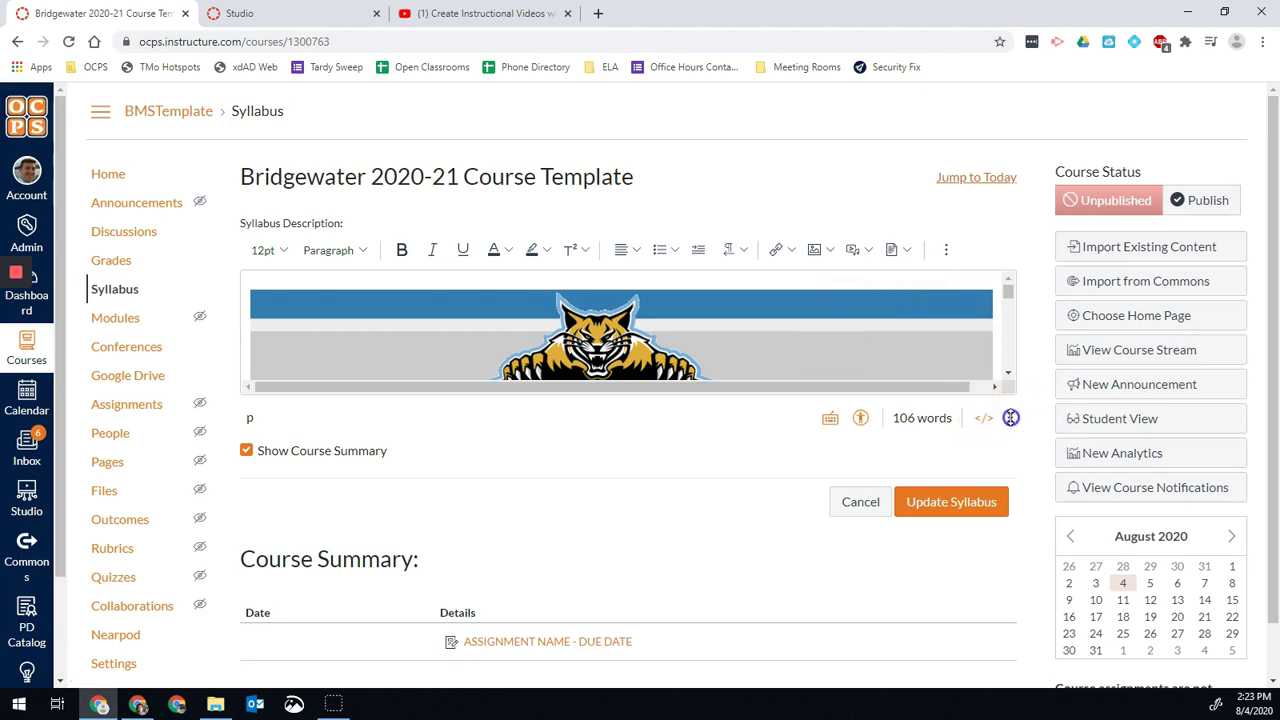
pyautogui.moveTo(1010, 418); pyautogui.dragTo(1017, 678)
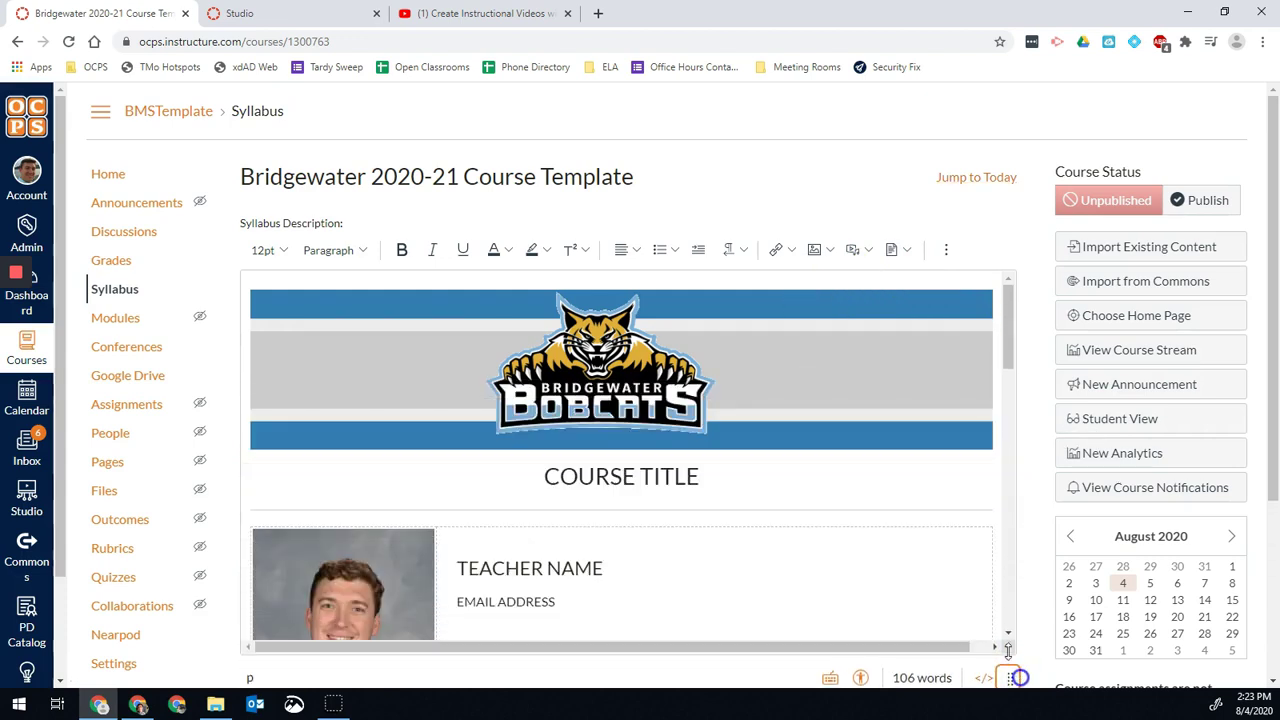
pyautogui.scroll(-1, 726, 391)
pyautogui.scroll(1, 726, 391)
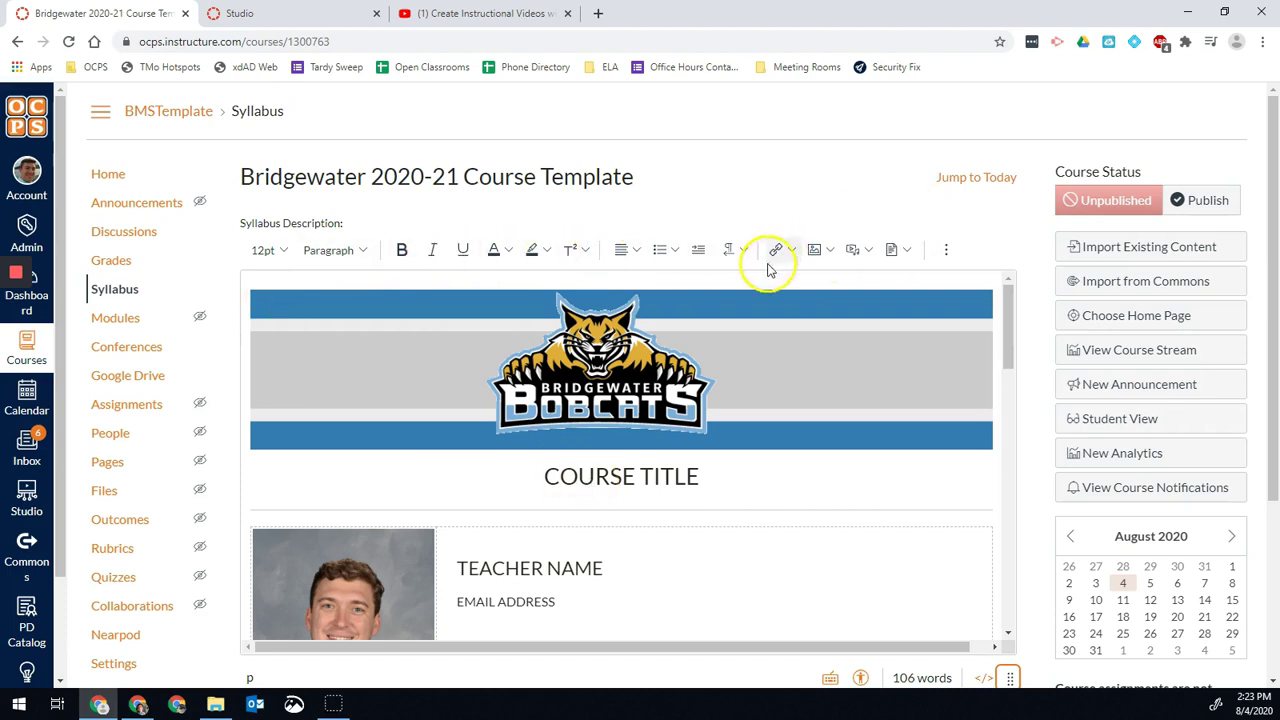
# - Replace the COURSE TITLE heading below the banner with "Change Here" and view the available paragraph styles
pyautogui.moveTo(790, 462); pyautogui.dragTo(549, 478)
pyautogui.write('C')
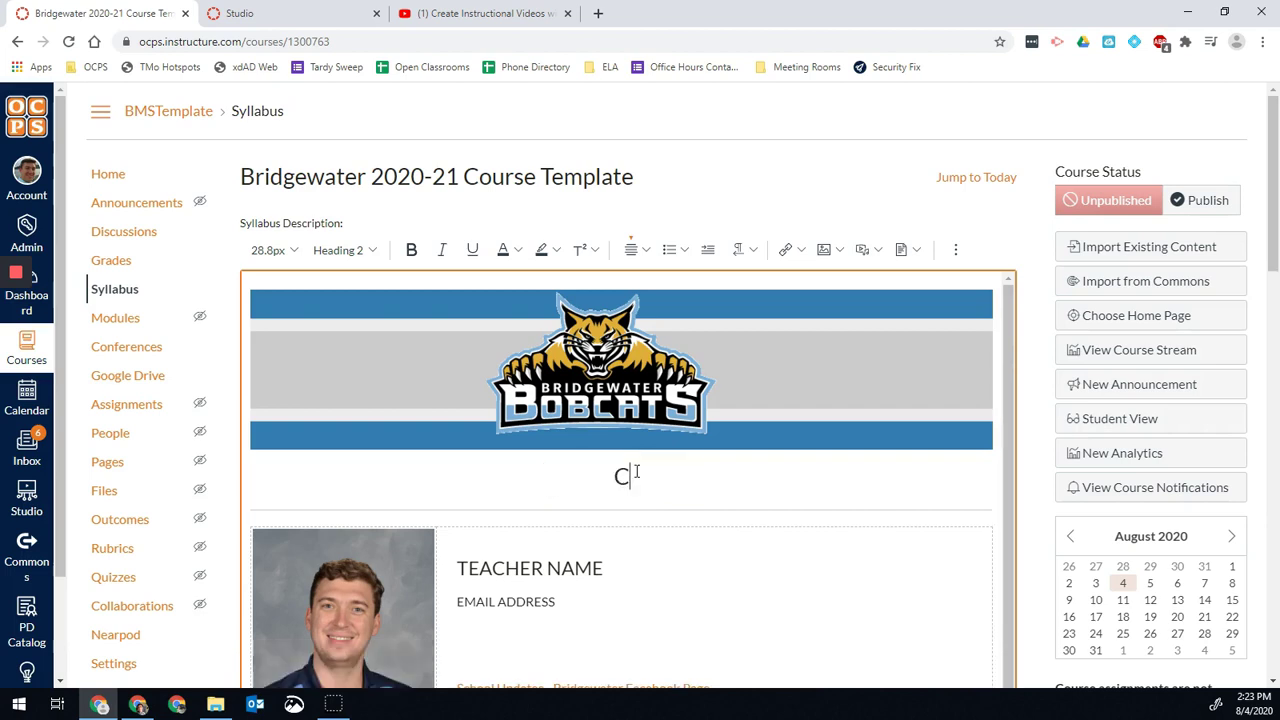
pyautogui.write('hange H')
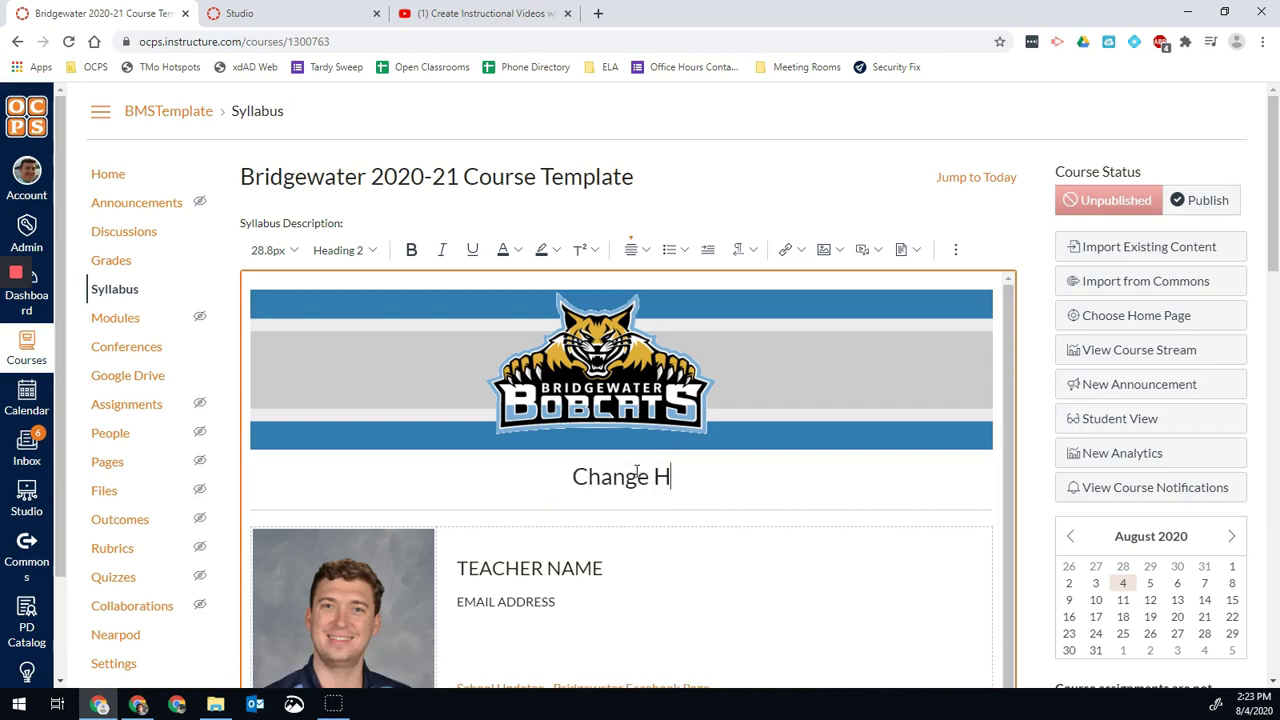
pyautogui.write('ere')
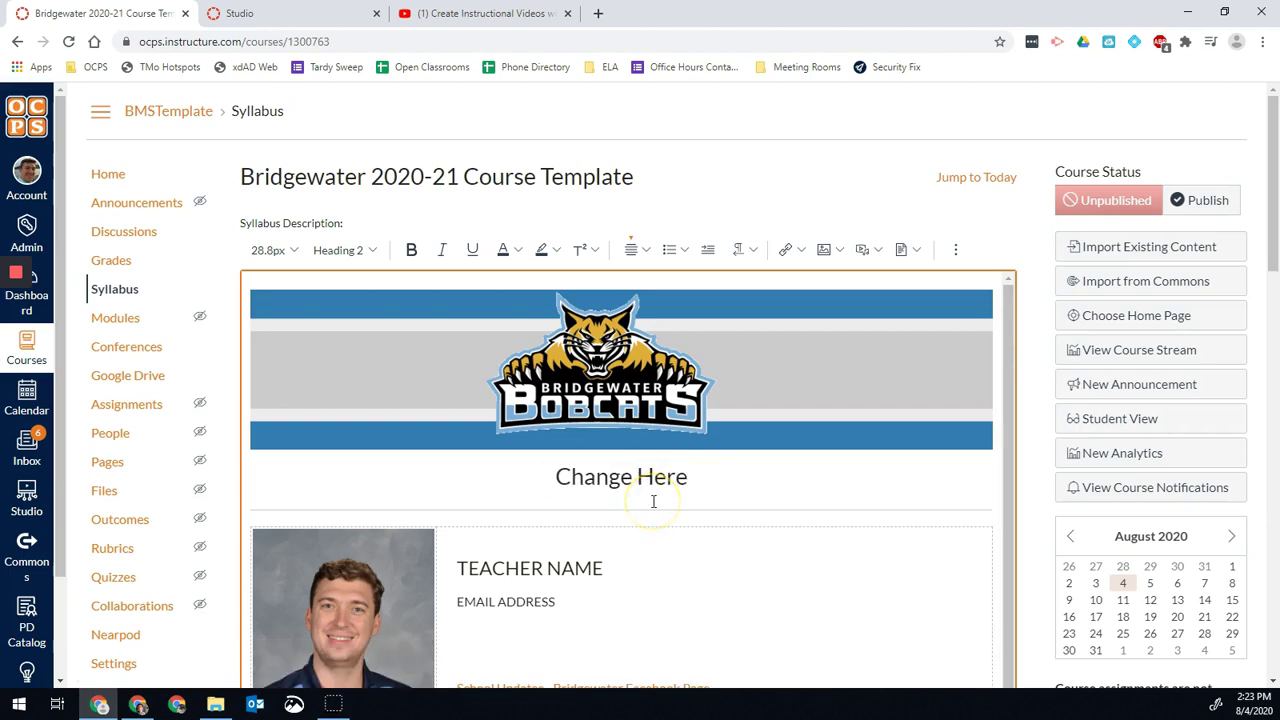
pyautogui.click(362, 252)
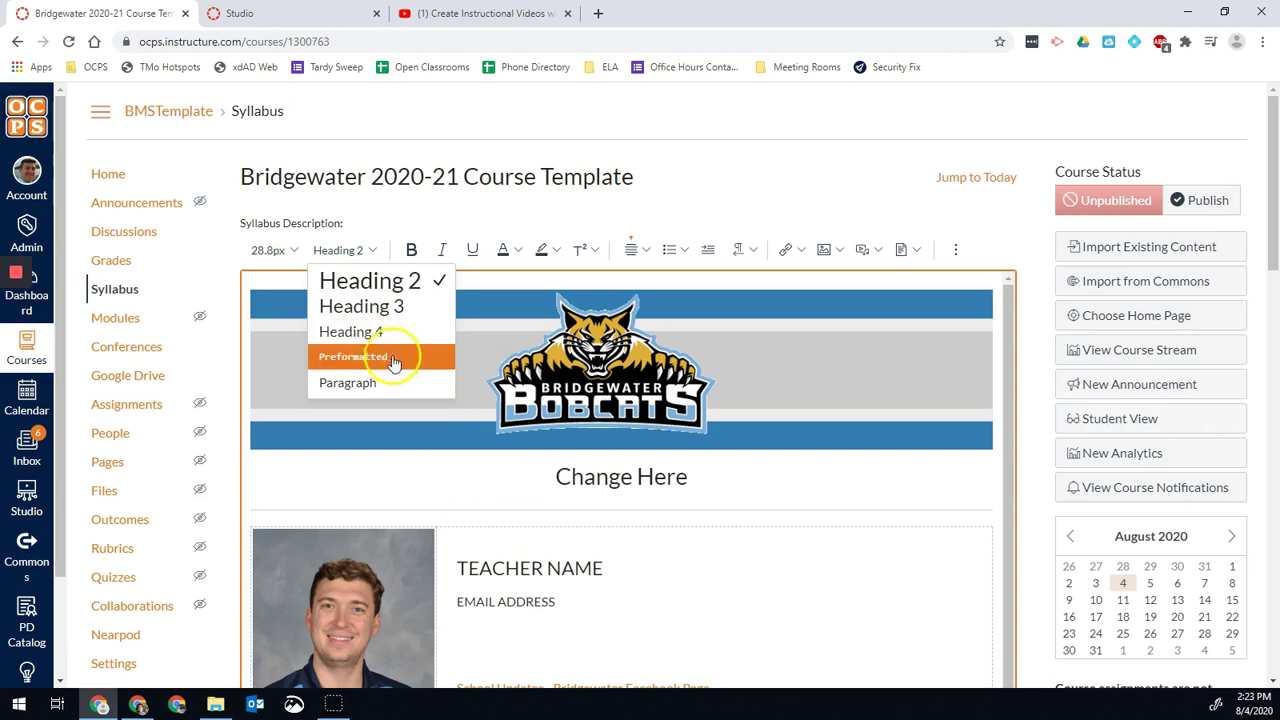
pyautogui.click(700, 478)
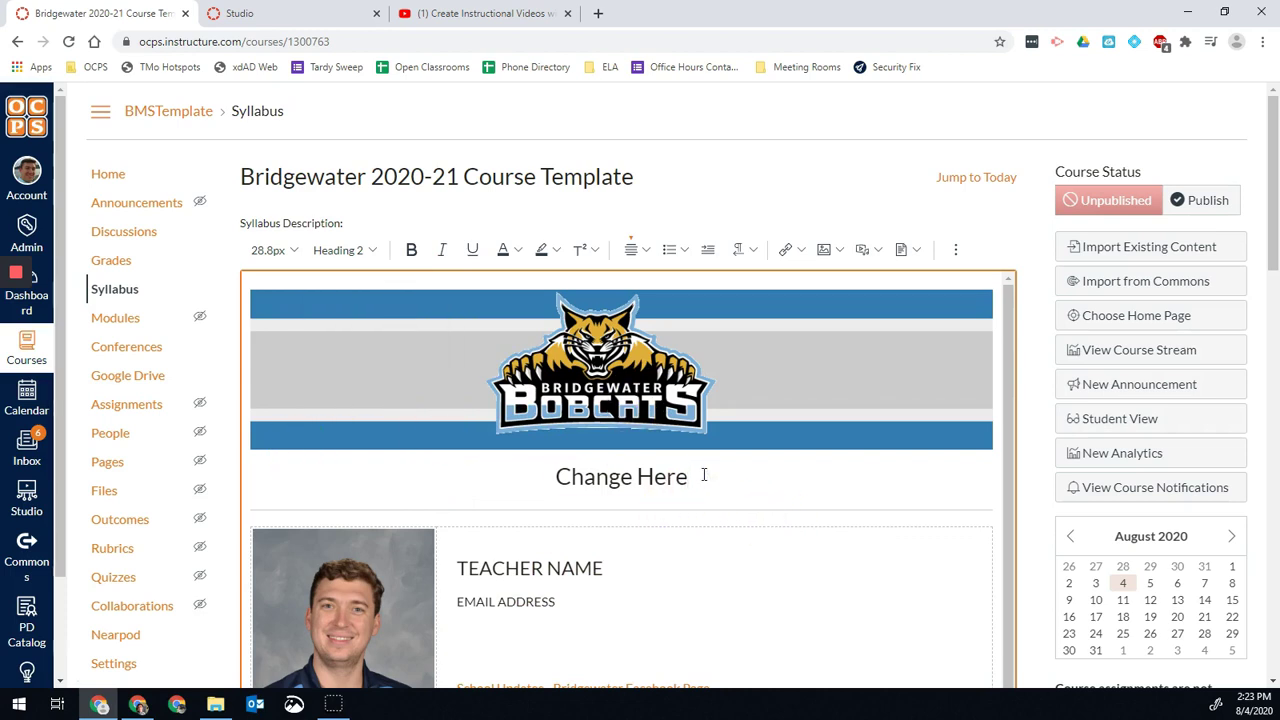
# - Replace the heading below the banner with "COURSE TITLE"
pyautogui.tripleClick(704, 475)
pyautogui.write('COU')
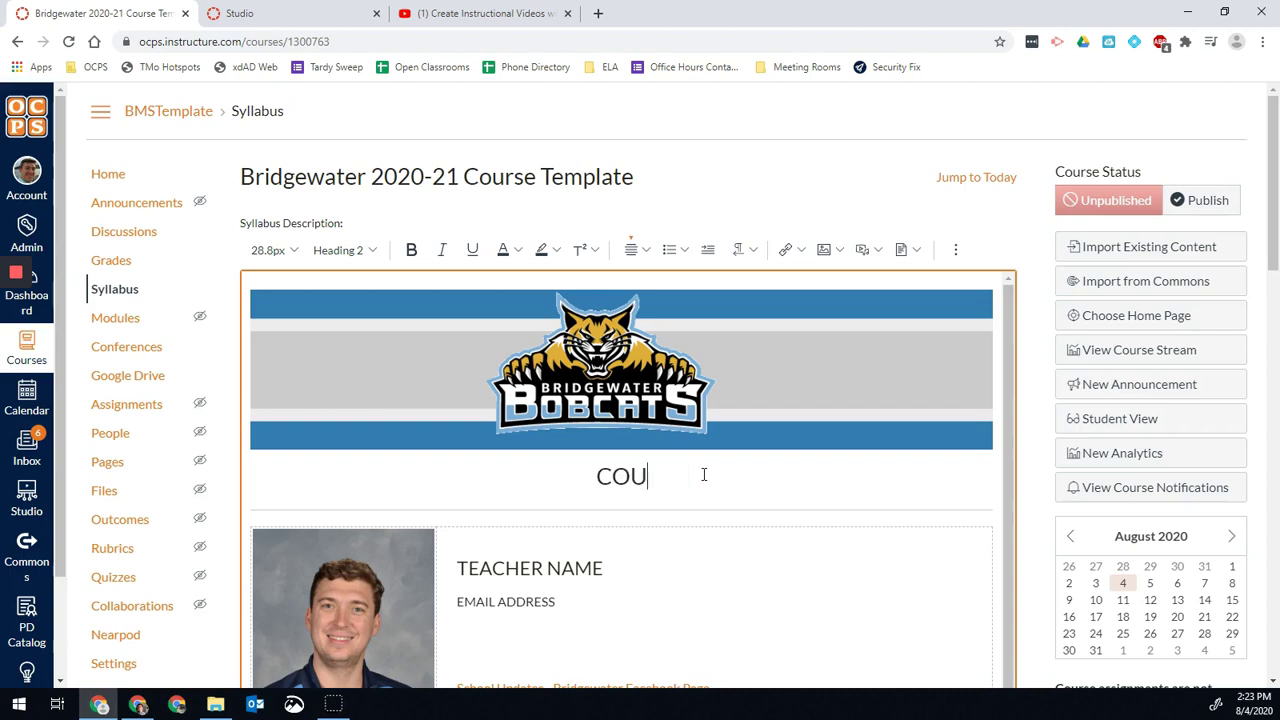
pyautogui.write('RSE TITLE')
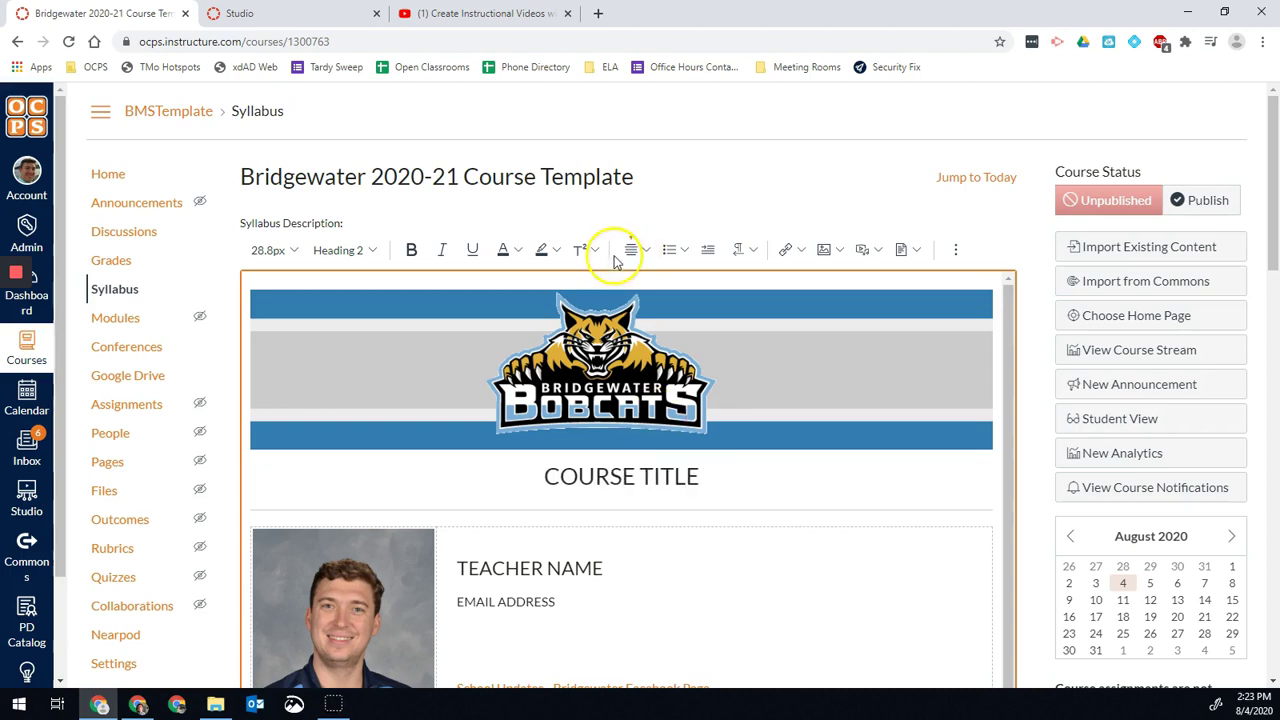
# - Delete the teacher photo from the table cell beside the teacher name and email address
pyautogui.scroll(-1, 729, 477)
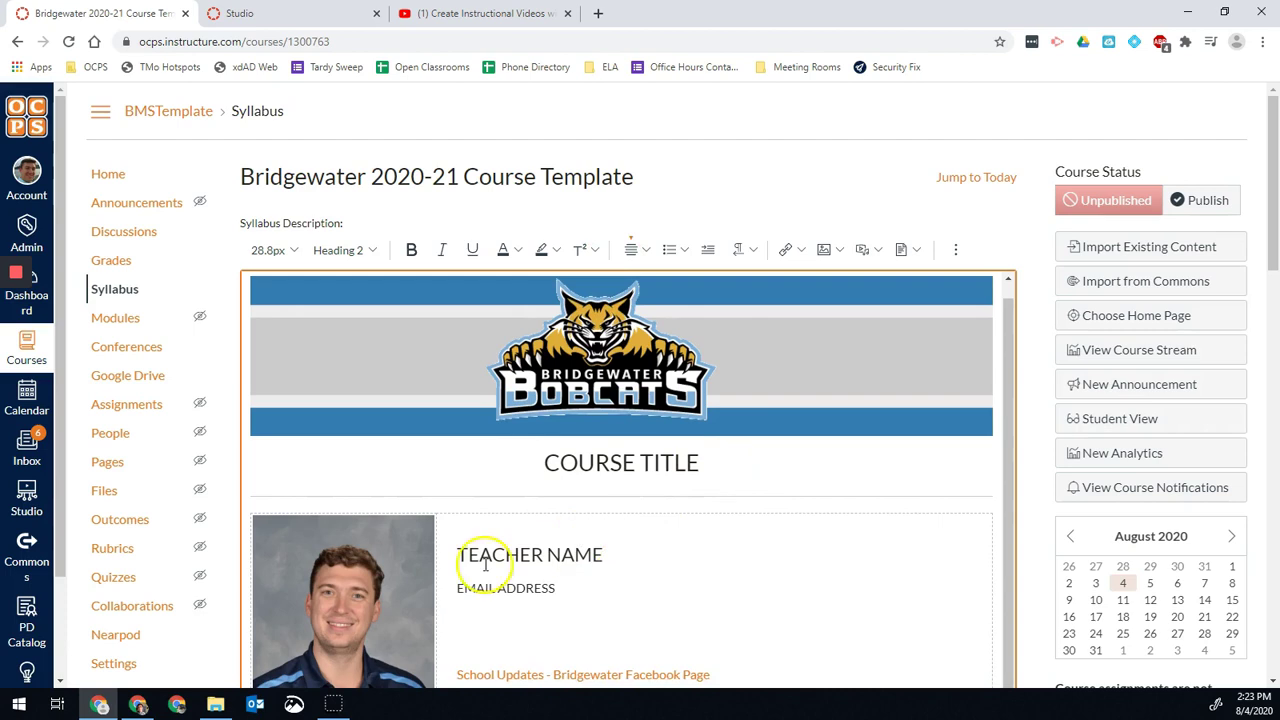
pyautogui.scroll(-3, 994, 503)
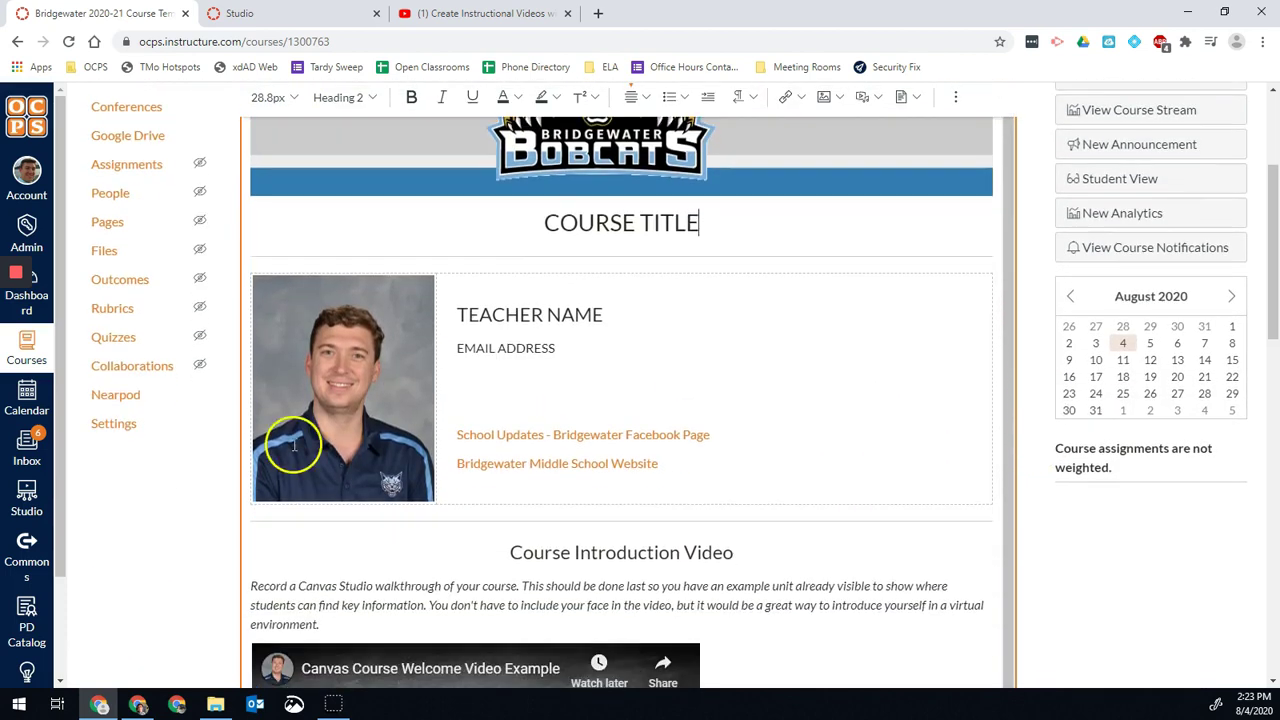
pyautogui.tripleClick(448, 470)
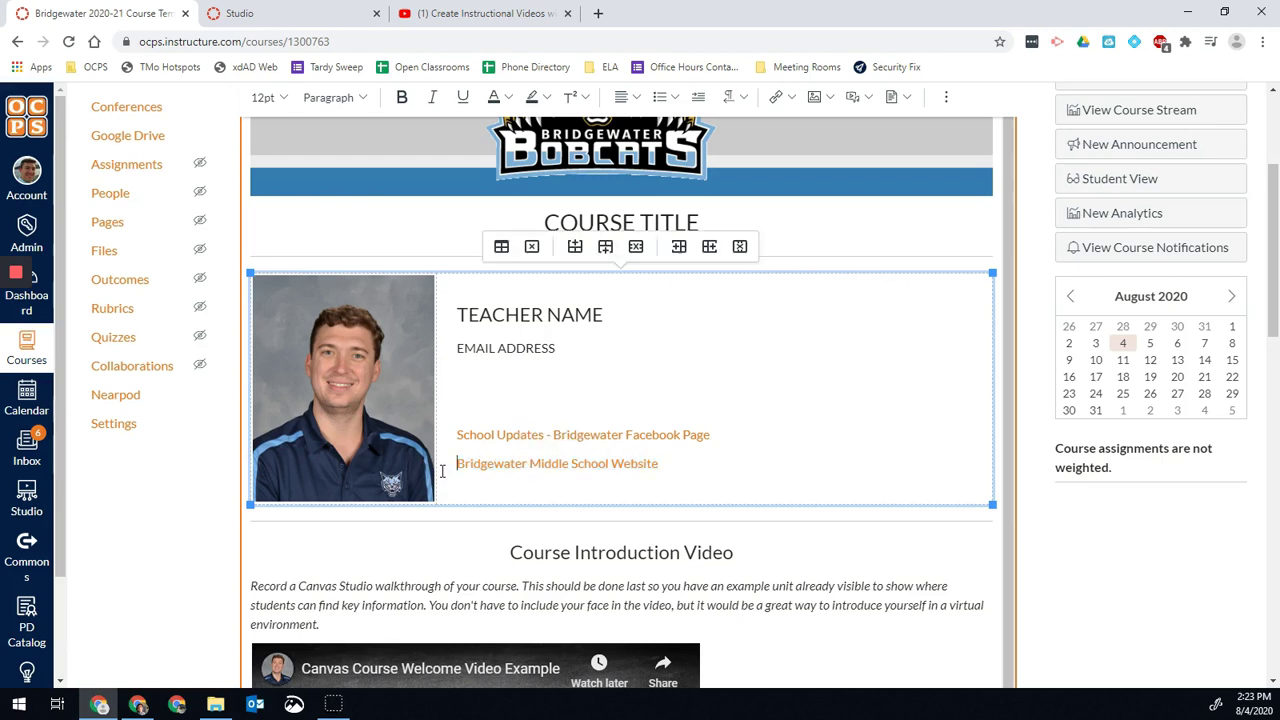
pyautogui.tripleClick(450, 437)
pyautogui.click(376, 440)
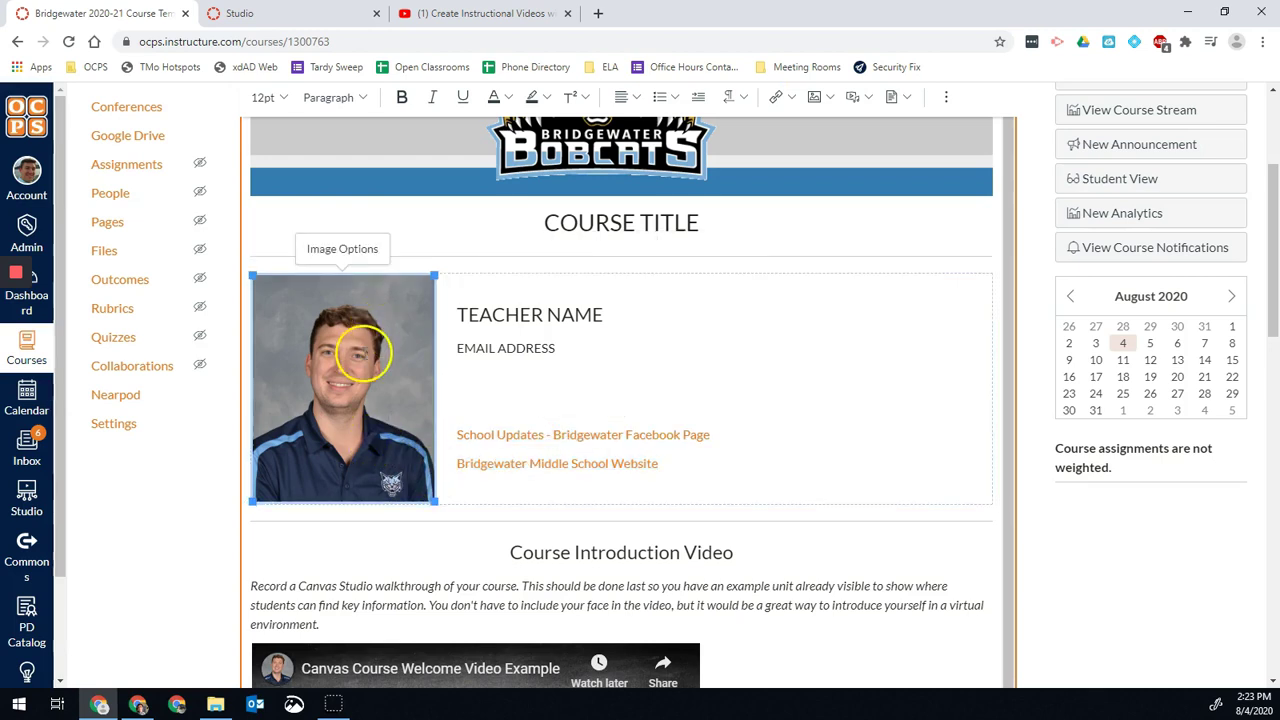
pyautogui.press('Delete')
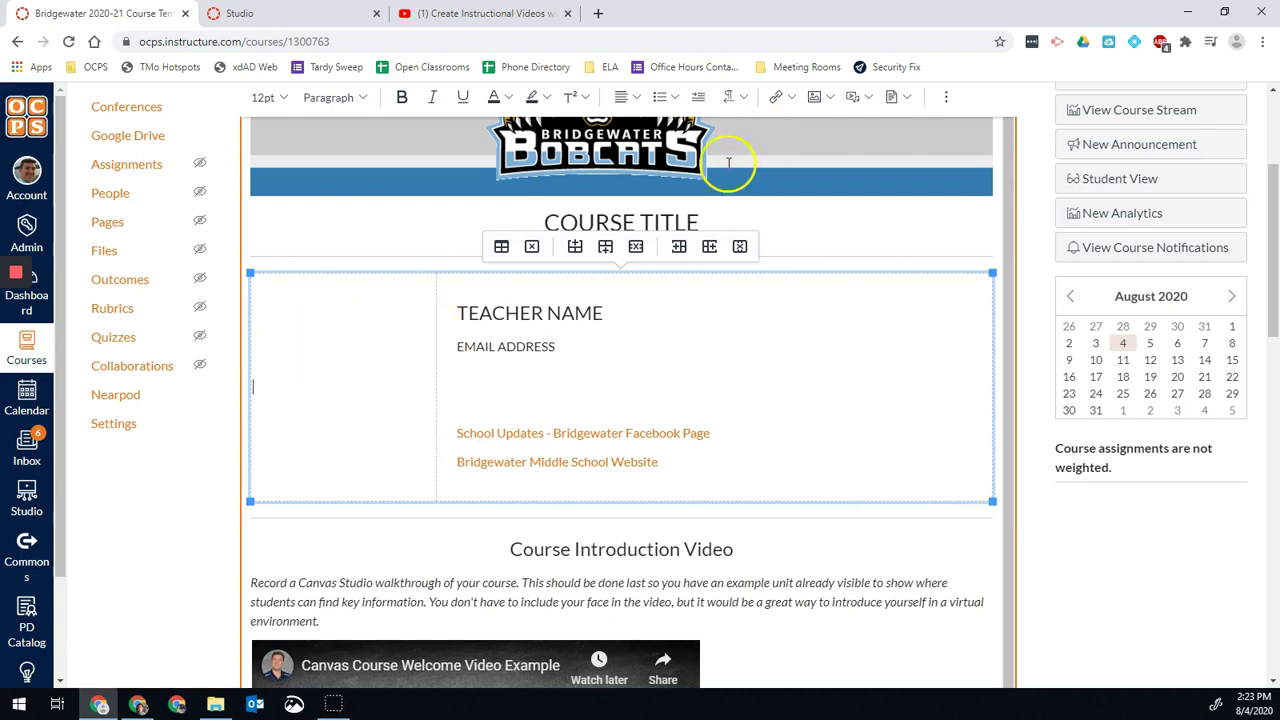
# - Insert the teacher portrait from the course images into the empty table cell
pyautogui.click(829, 100)
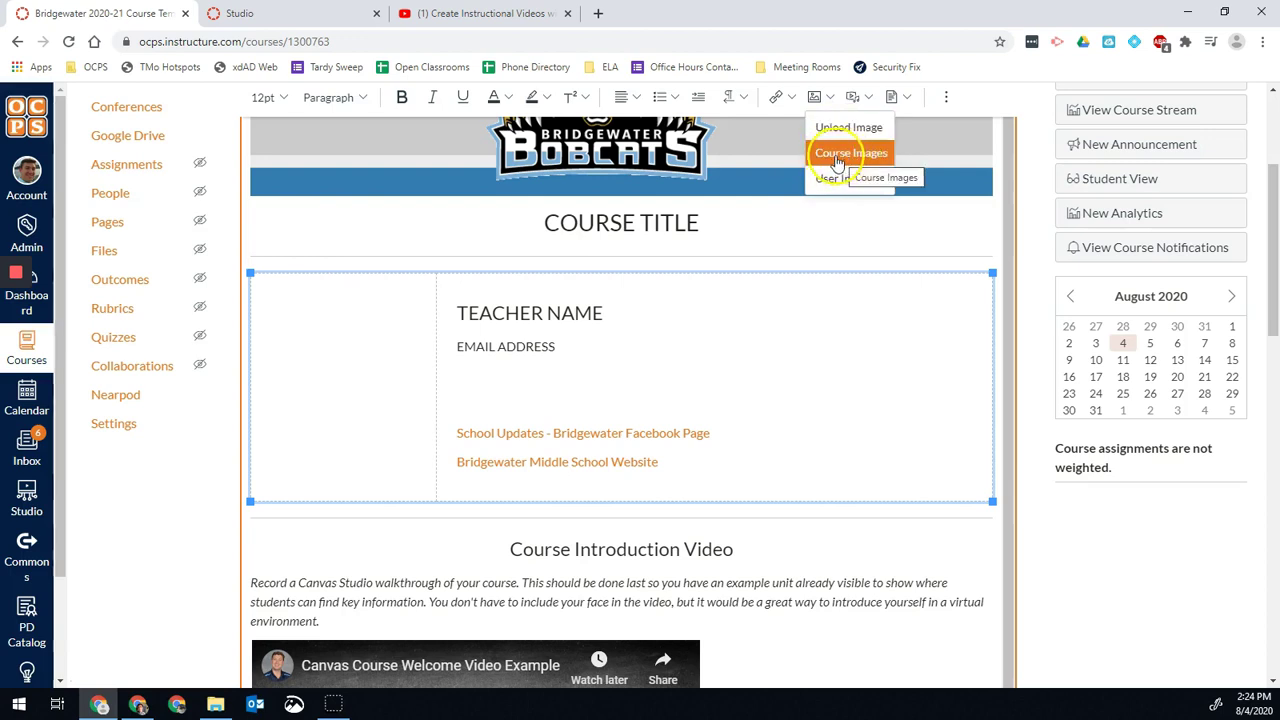
pyautogui.click(843, 162)
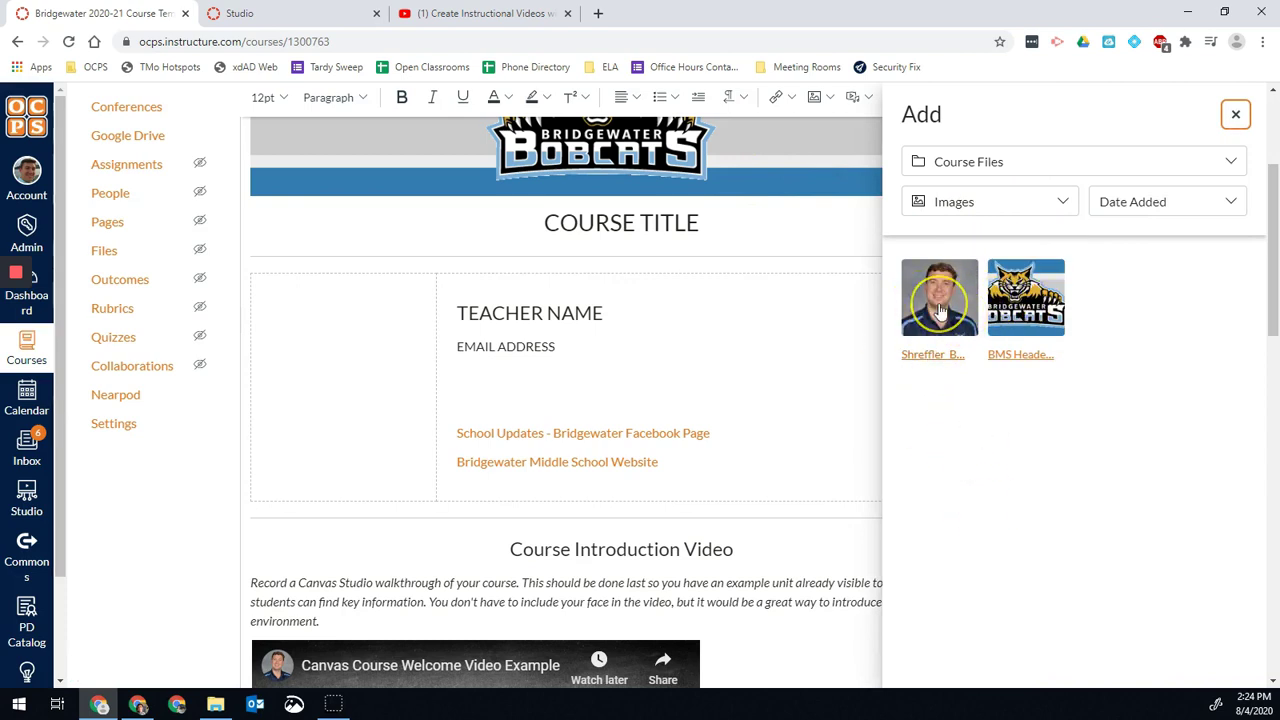
pyautogui.click(935, 302)
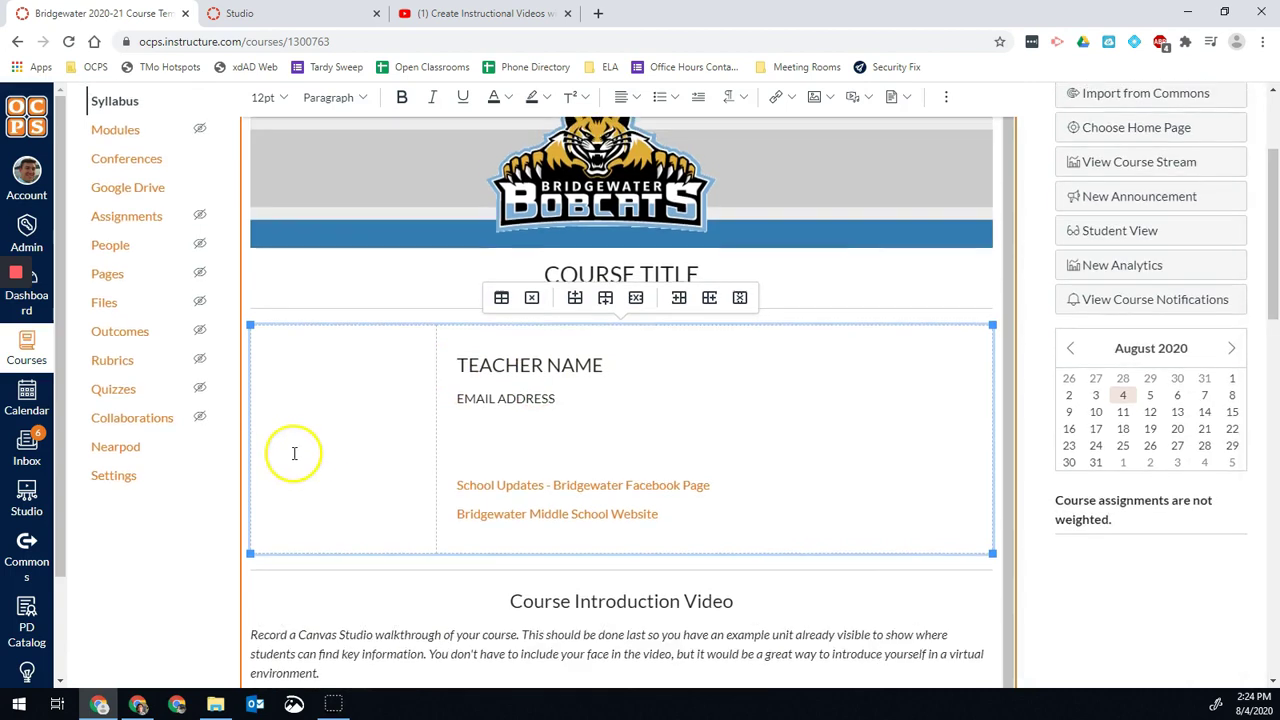
# - Shrink the inserted portrait proportionally so it fits beside the teacher name and the school links
pyautogui.scroll(-4, 575, 470)
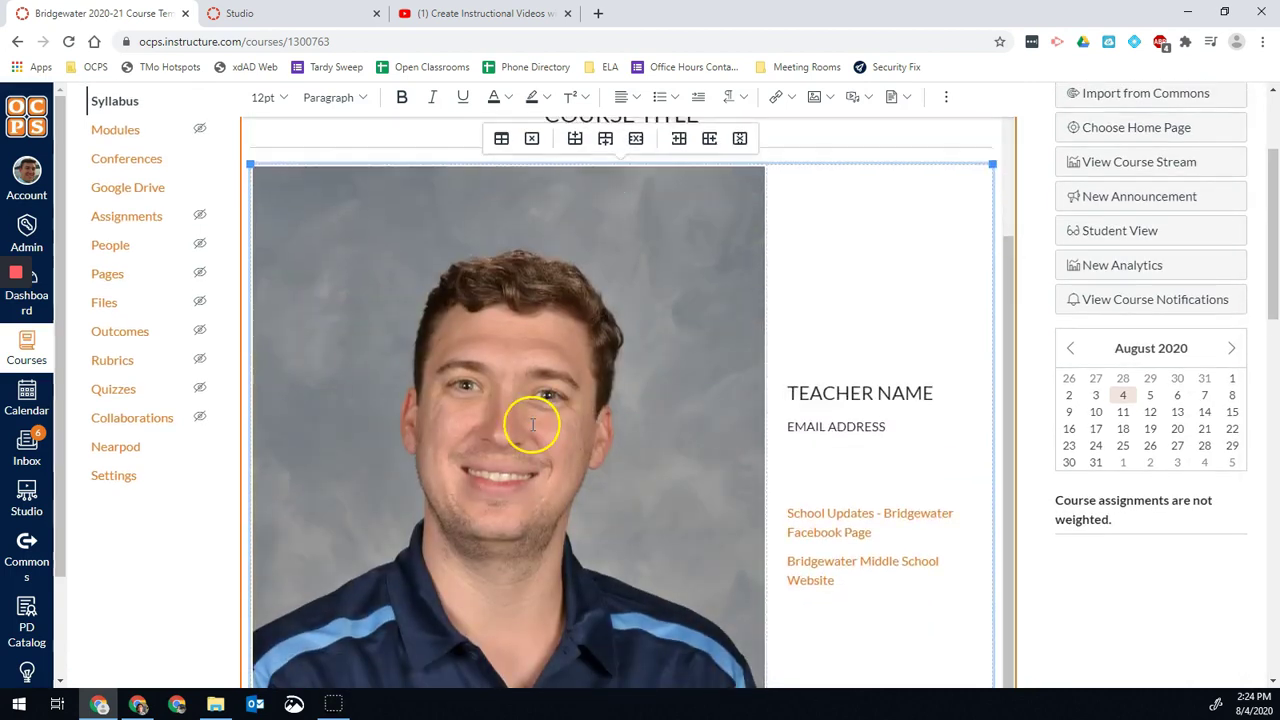
pyautogui.click(745, 462)
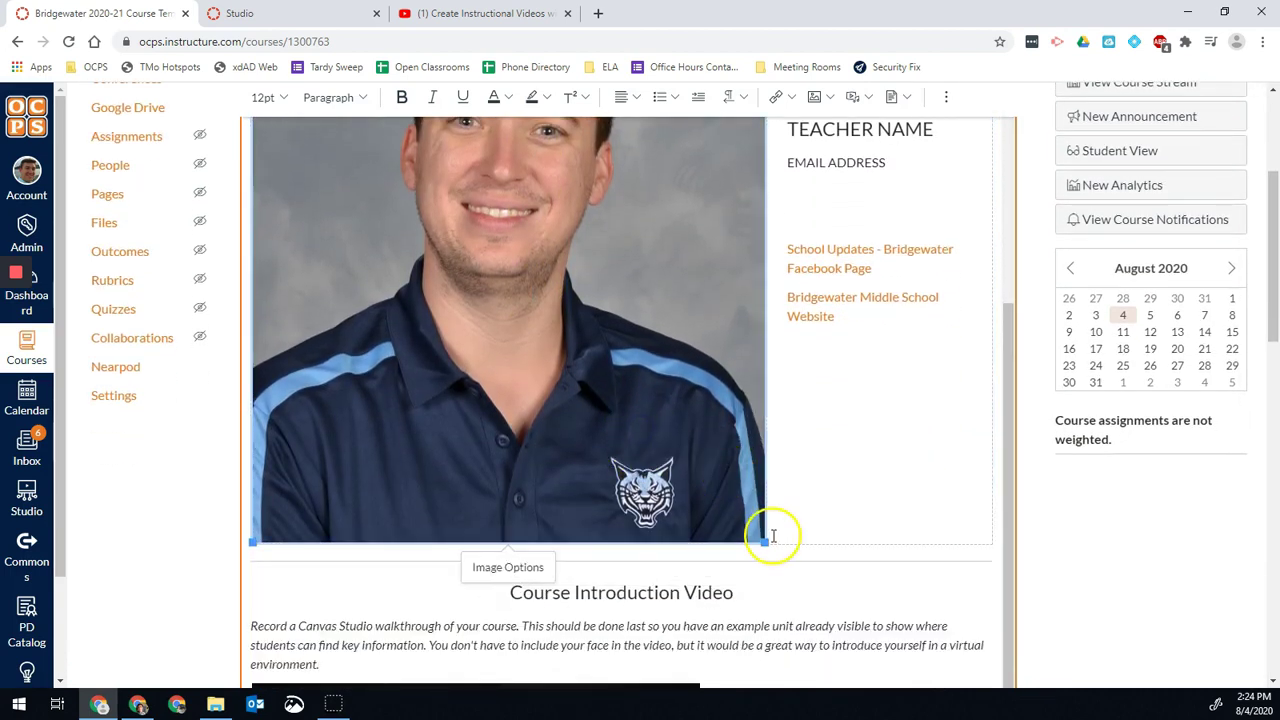
pyautogui.moveTo(766, 540); pyautogui.dragTo(564, 360)
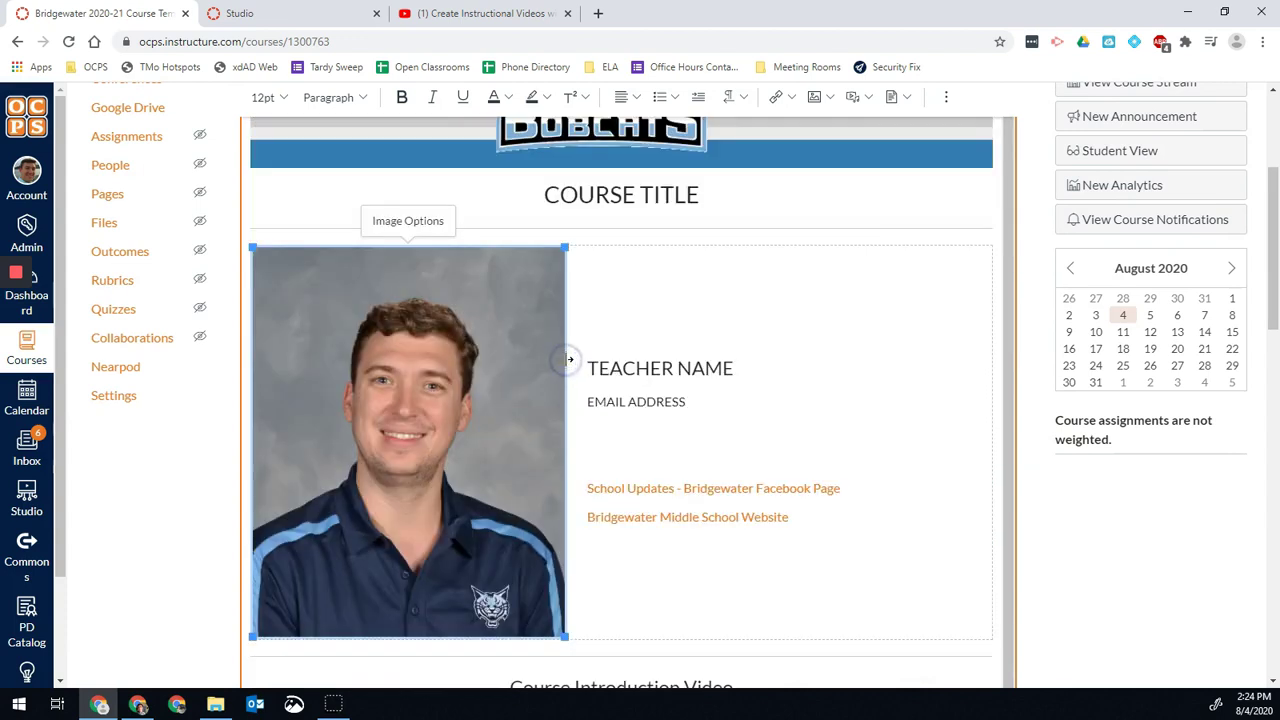
pyautogui.moveTo(566, 636); pyautogui.dragTo(456, 500)
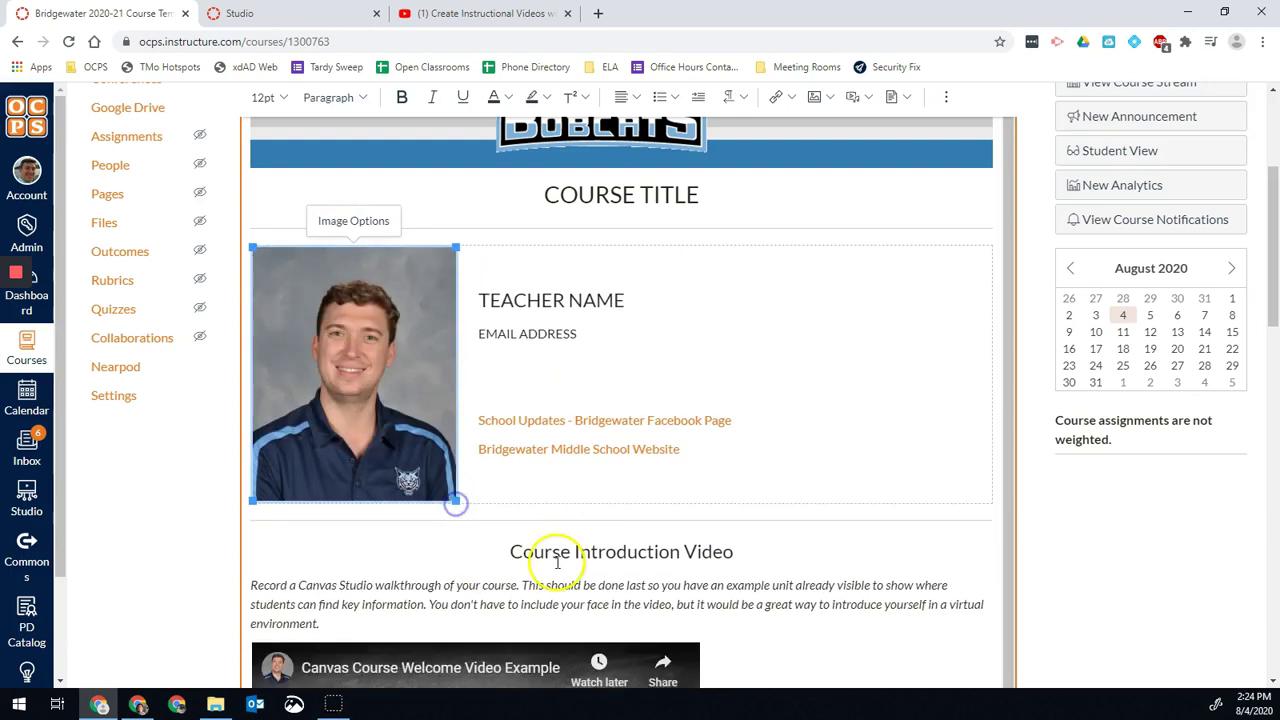
# - Copy the share link of the YouTube video "Create Instructional Videos with Canvas Studio" and paste it below the Course Introduction Video instructions
pyautogui.tripleClick(789, 420)
pyautogui.scroll(-3, 716, 472)
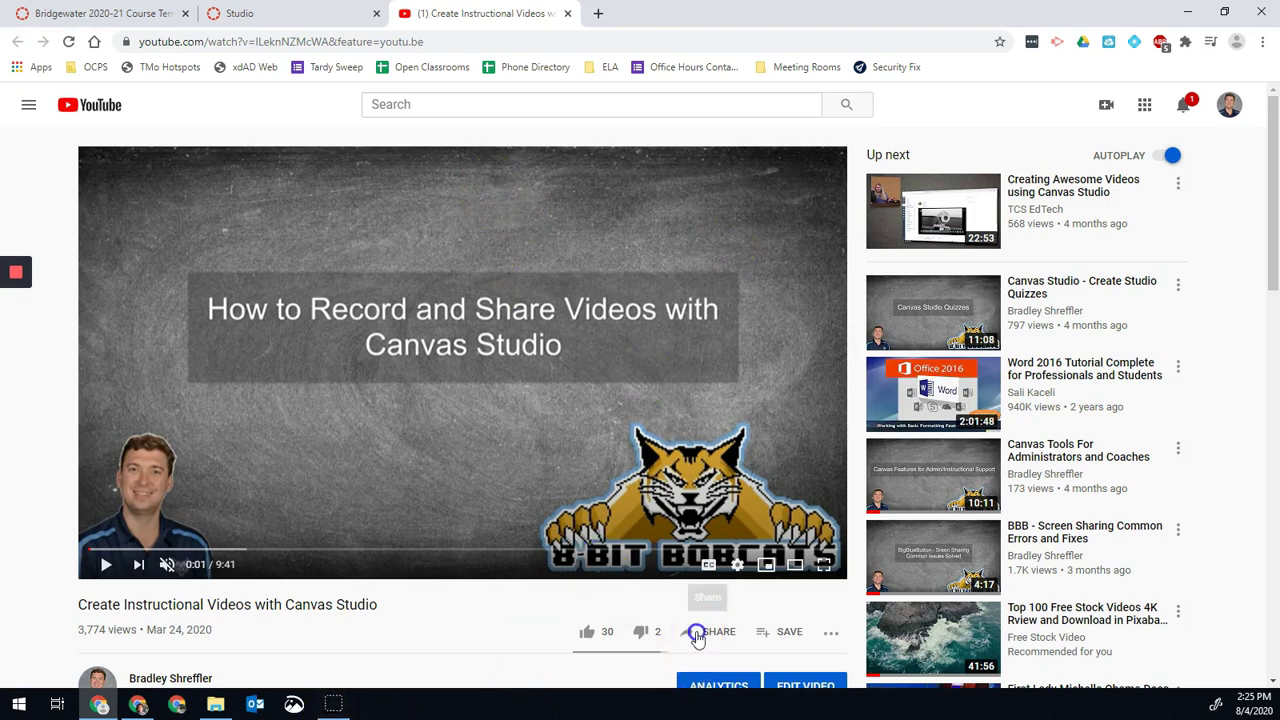
pyautogui.click(697, 634)
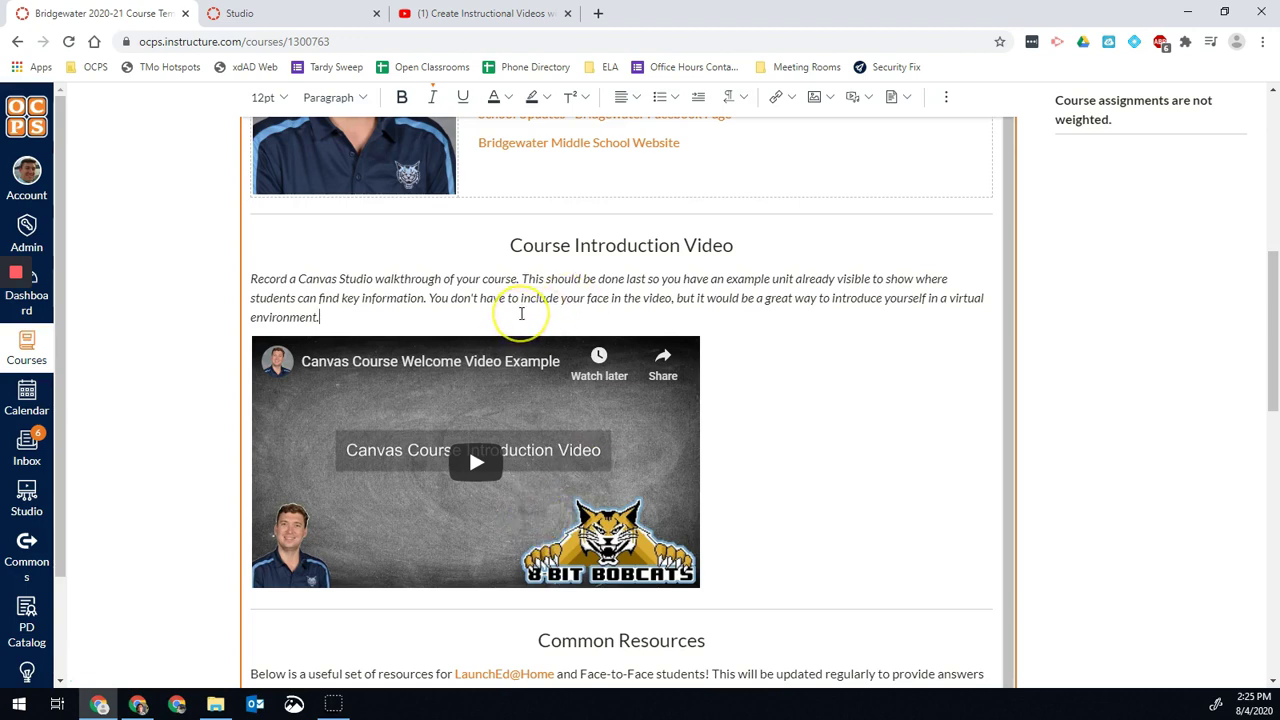
pyautogui.press('Return')
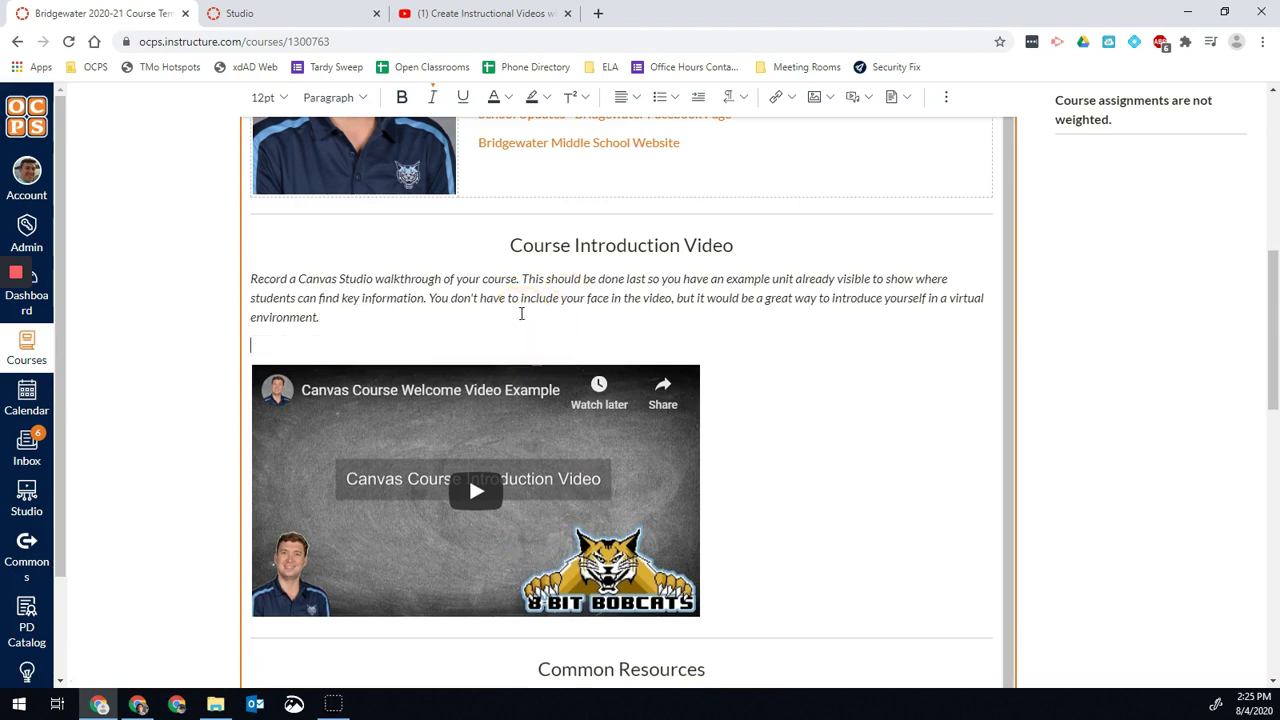
pyautogui.press('Return')
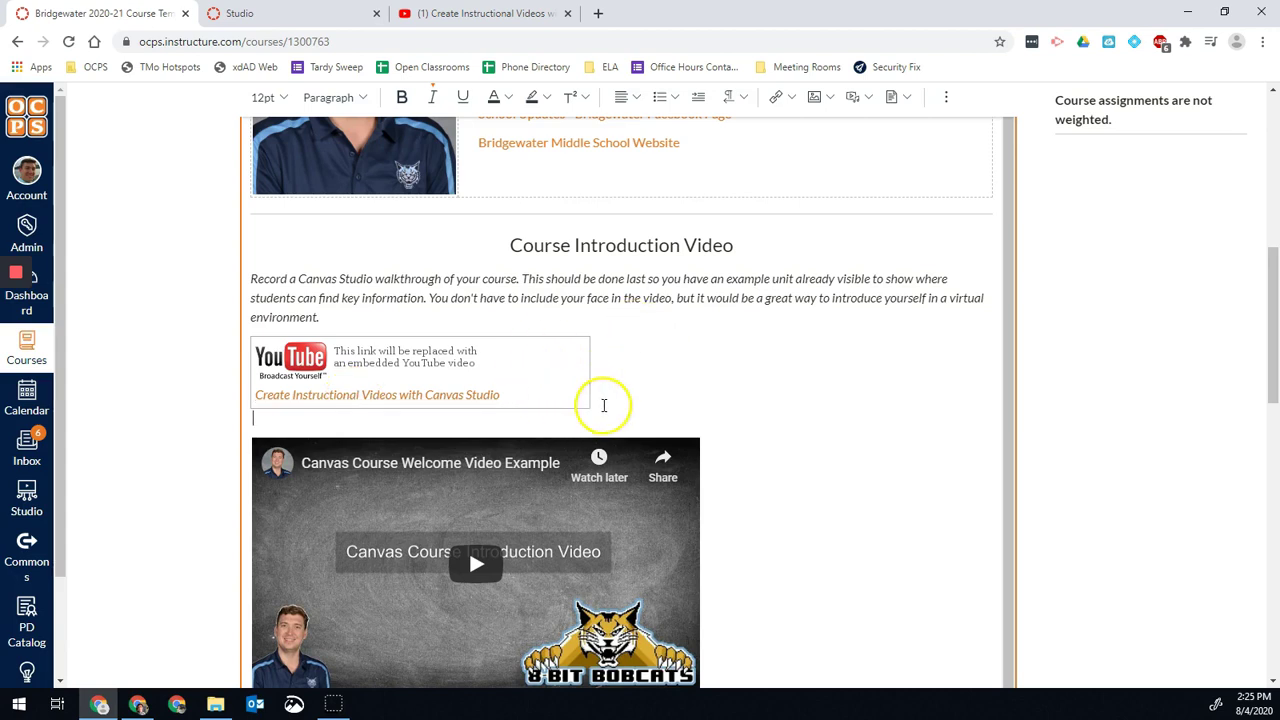
# - Delete the pasted YouTube link above the existing course introduction video
pyautogui.moveTo(603, 403); pyautogui.dragTo(601, 405)
pyautogui.click(589, 429)
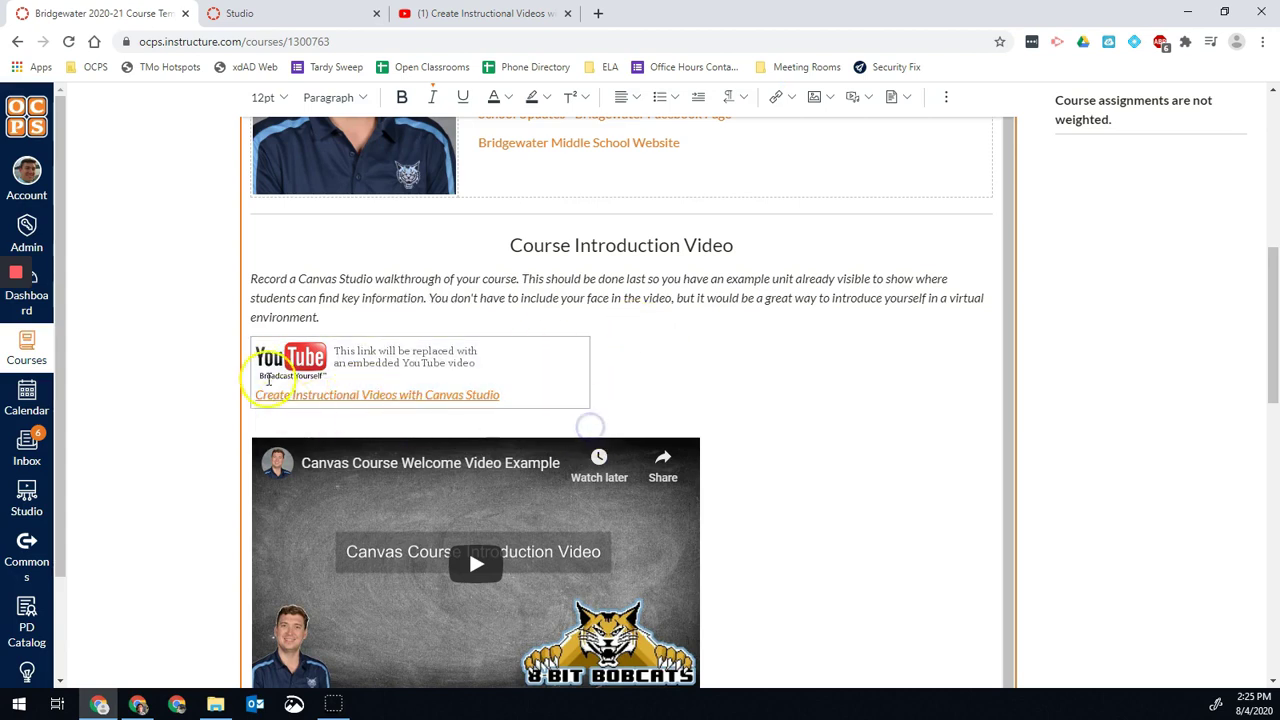
pyautogui.moveTo(251, 345); pyautogui.dragTo(250, 345)
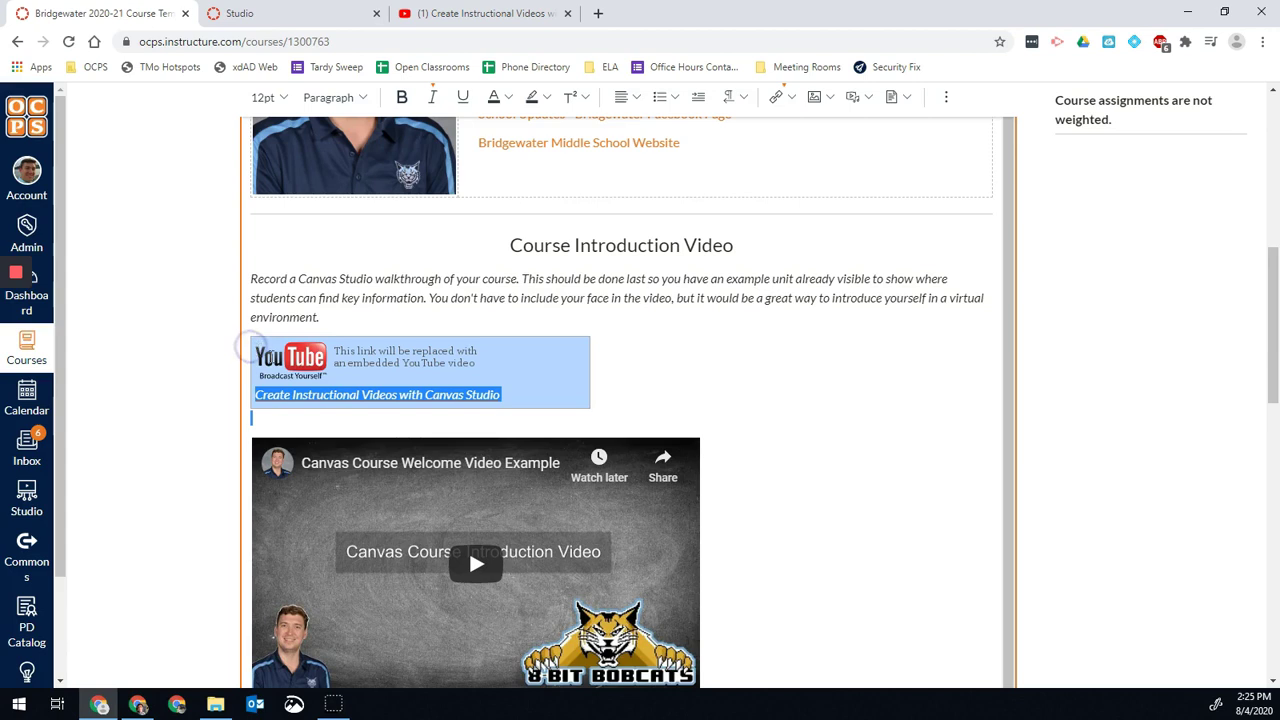
pyautogui.press('BackSpace')
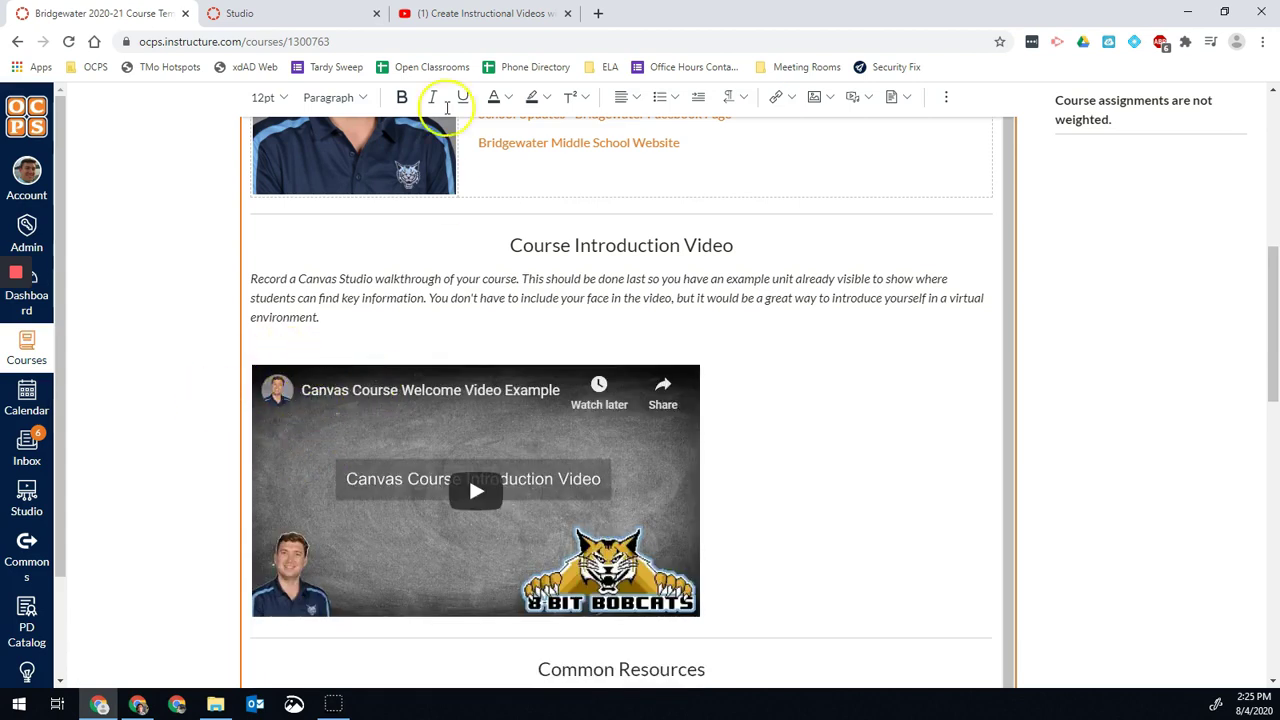
# - Copy the embed code of the YouTube video "Create Instructional Videos with Canvas Studio"
pyautogui.click(480, 13)
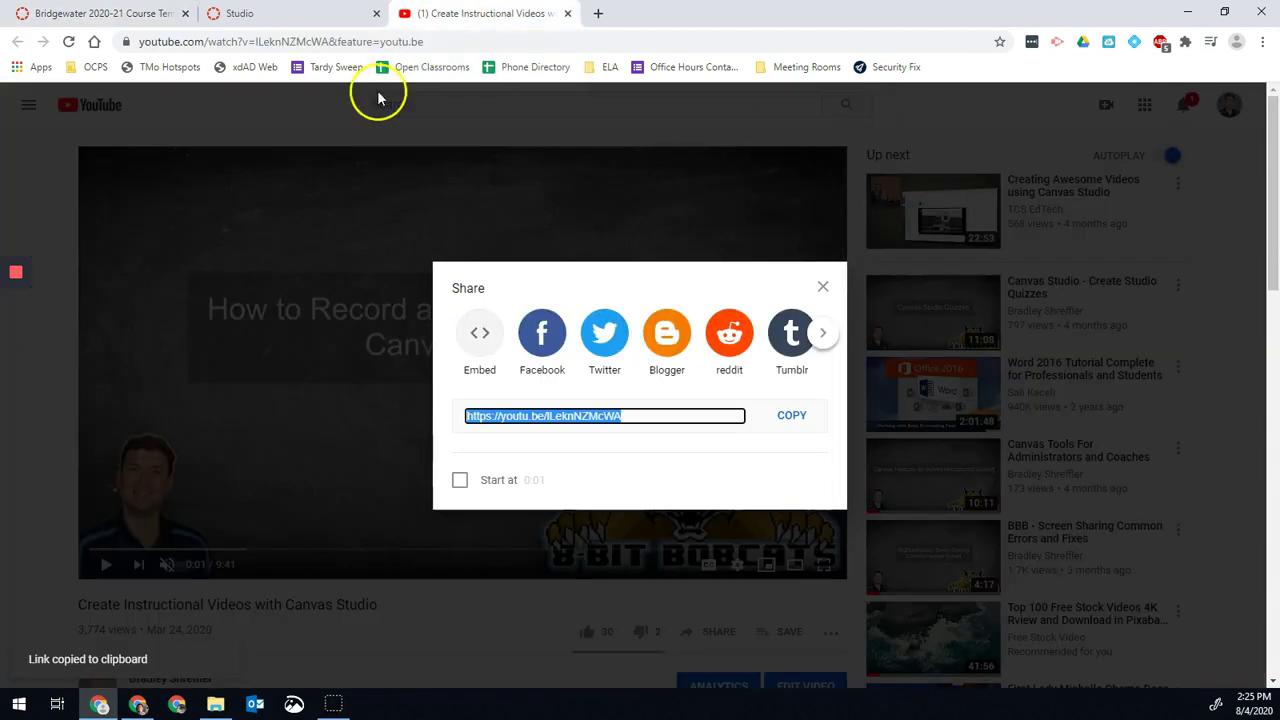
pyautogui.press('Escape')
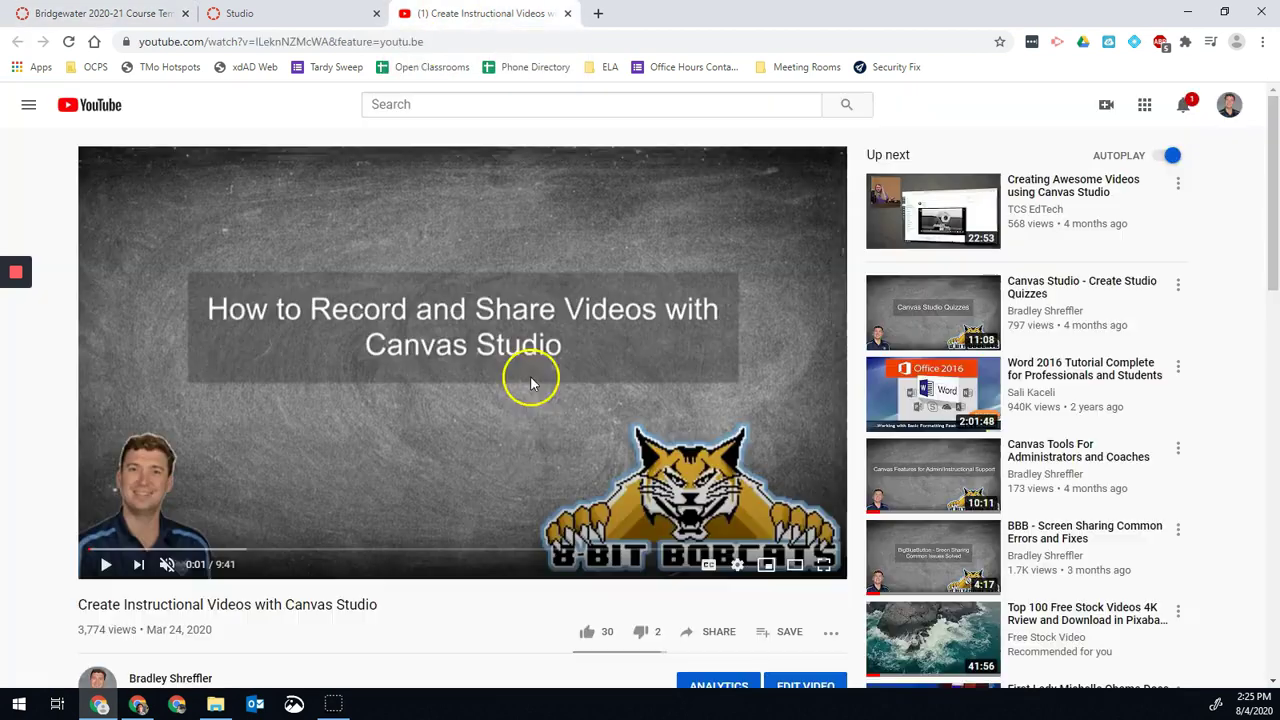
pyautogui.click(711, 634)
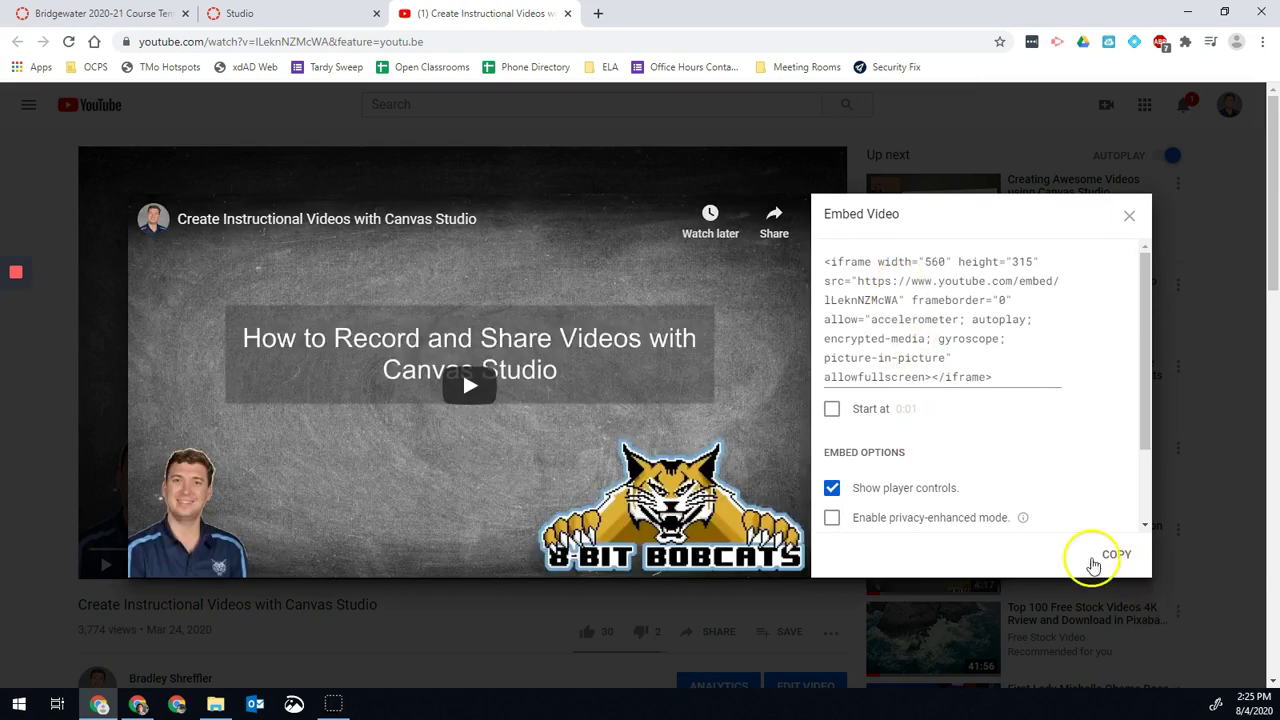
pyautogui.click(1094, 565)
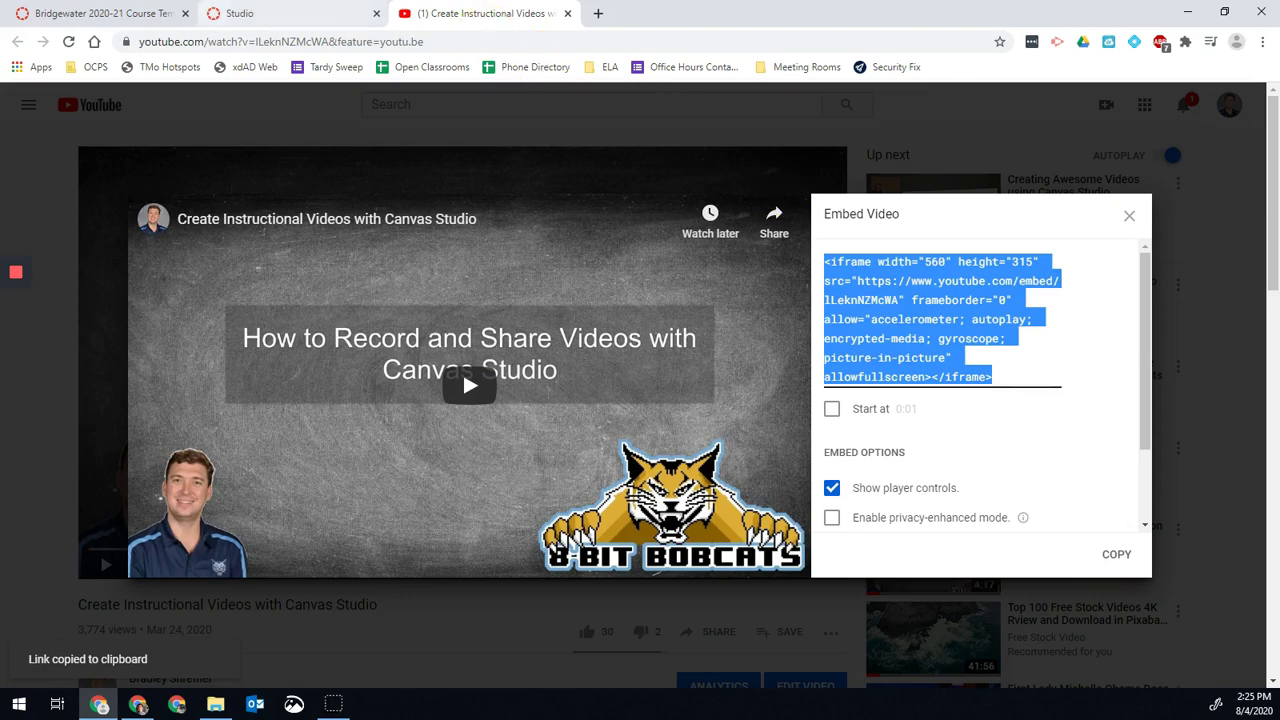
# - Paste the iframe embed code on a new line below the existing introduction video in the syllabus HTML, and return to the visual editor
pyautogui.click(100, 13)
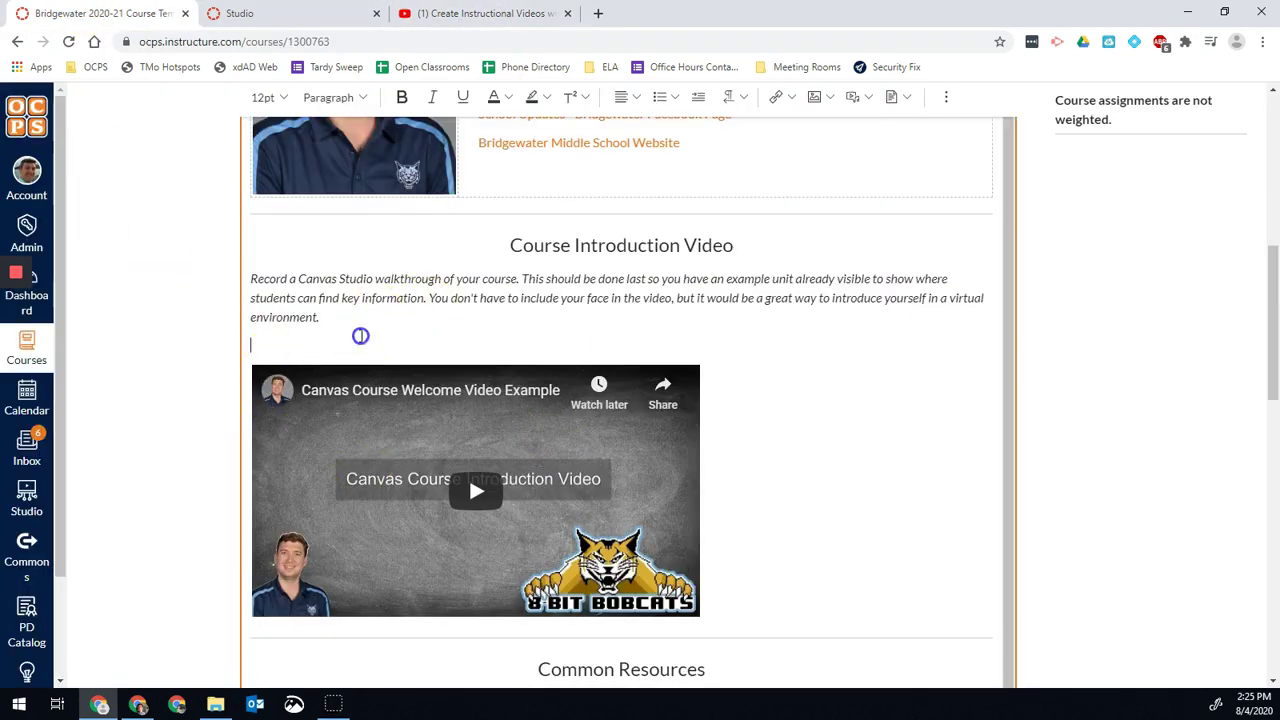
pyautogui.scroll(-3, 1100, 442)
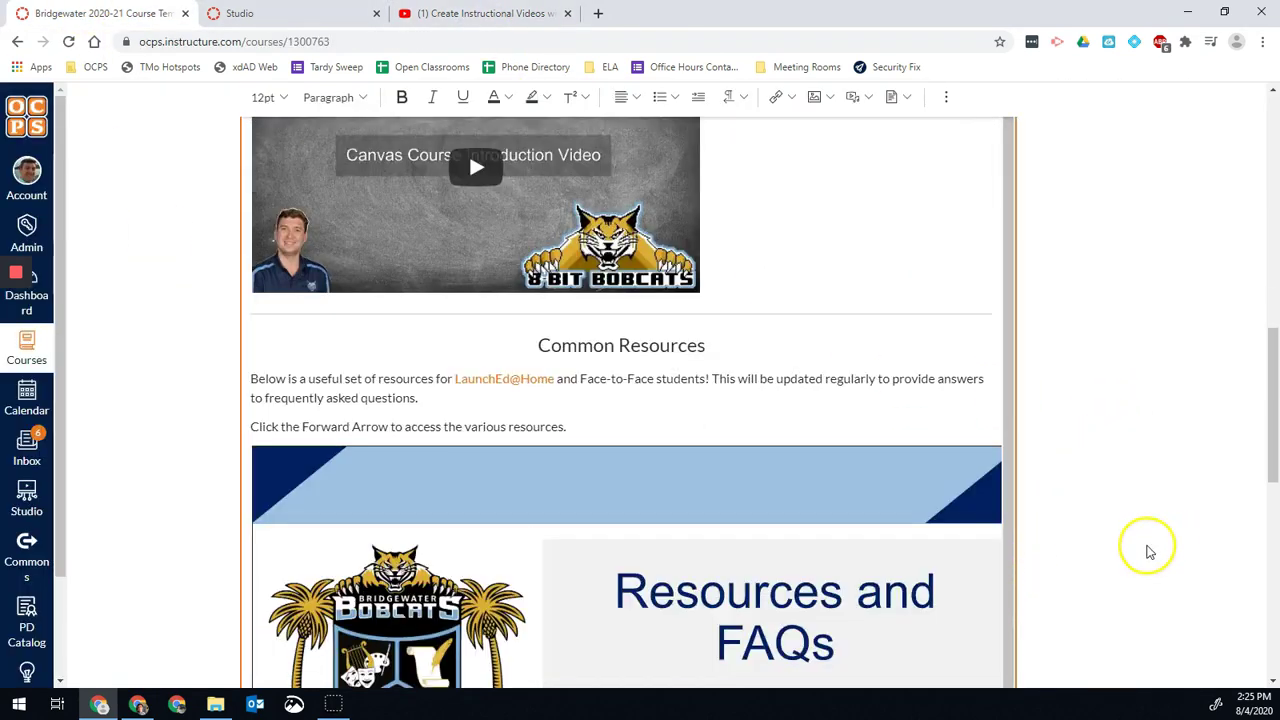
pyautogui.scroll(-6, 1148, 551)
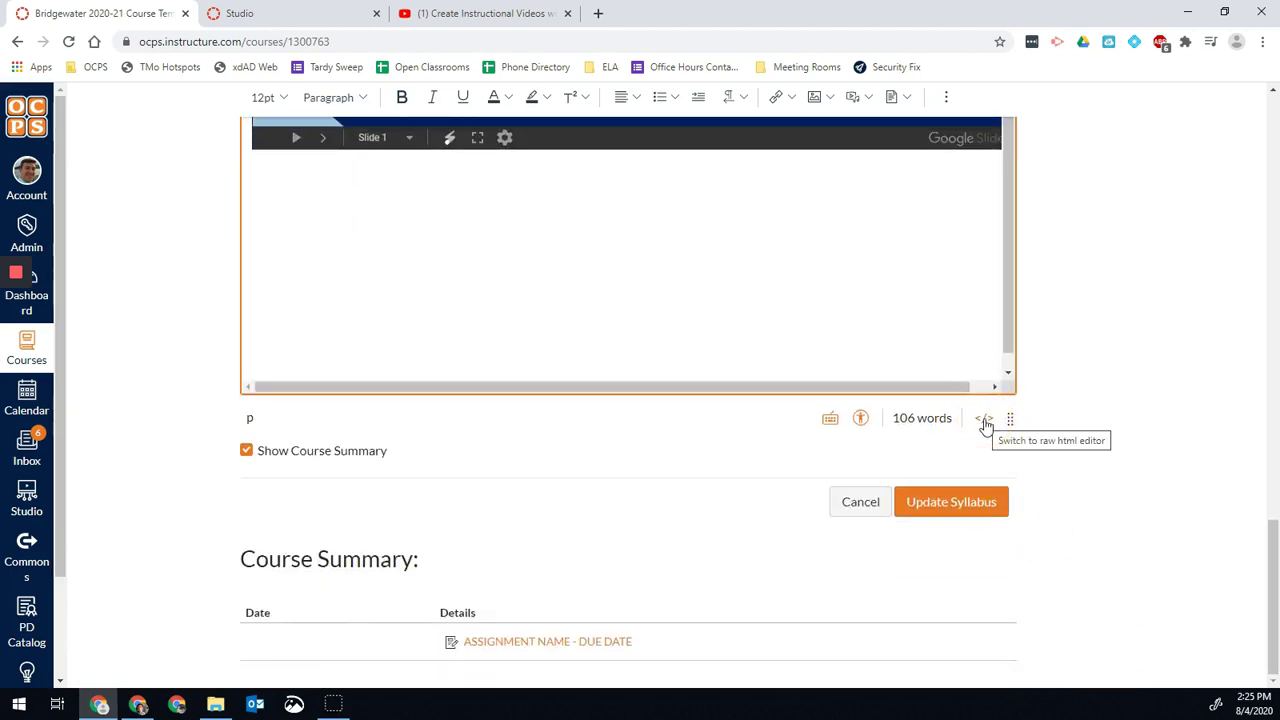
pyautogui.click(985, 421)
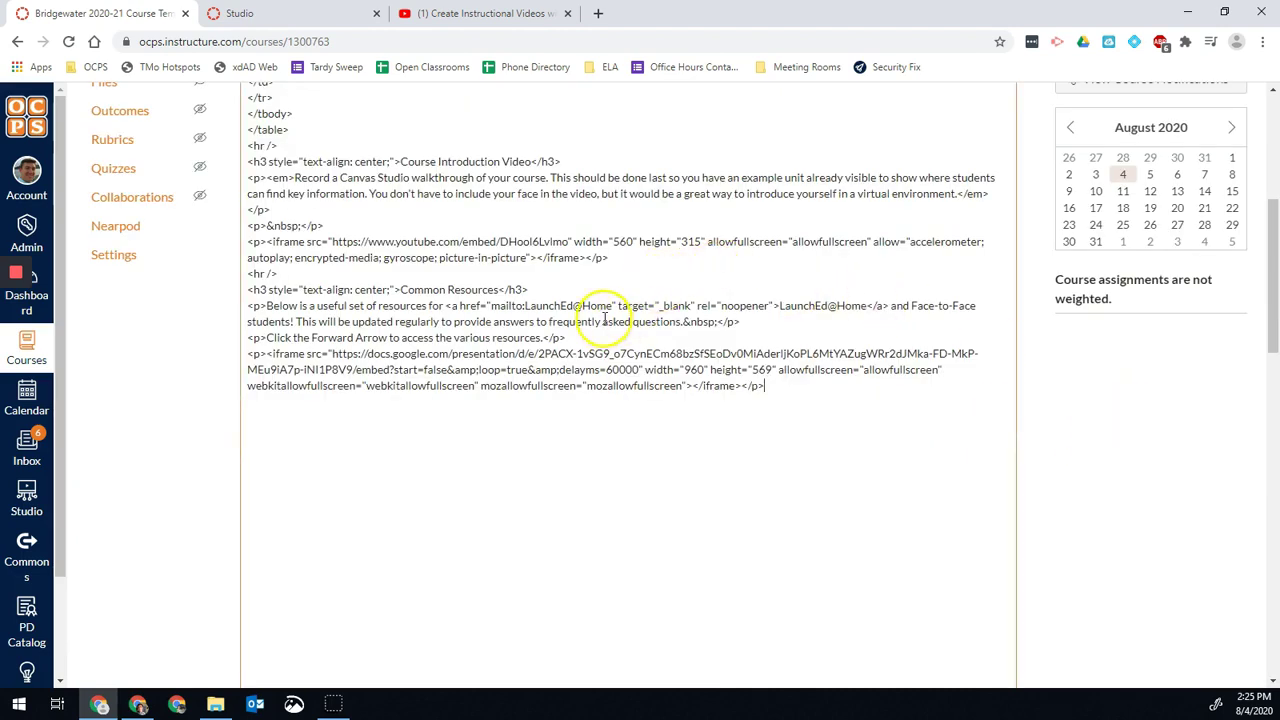
pyautogui.scroll(1, 389, 292)
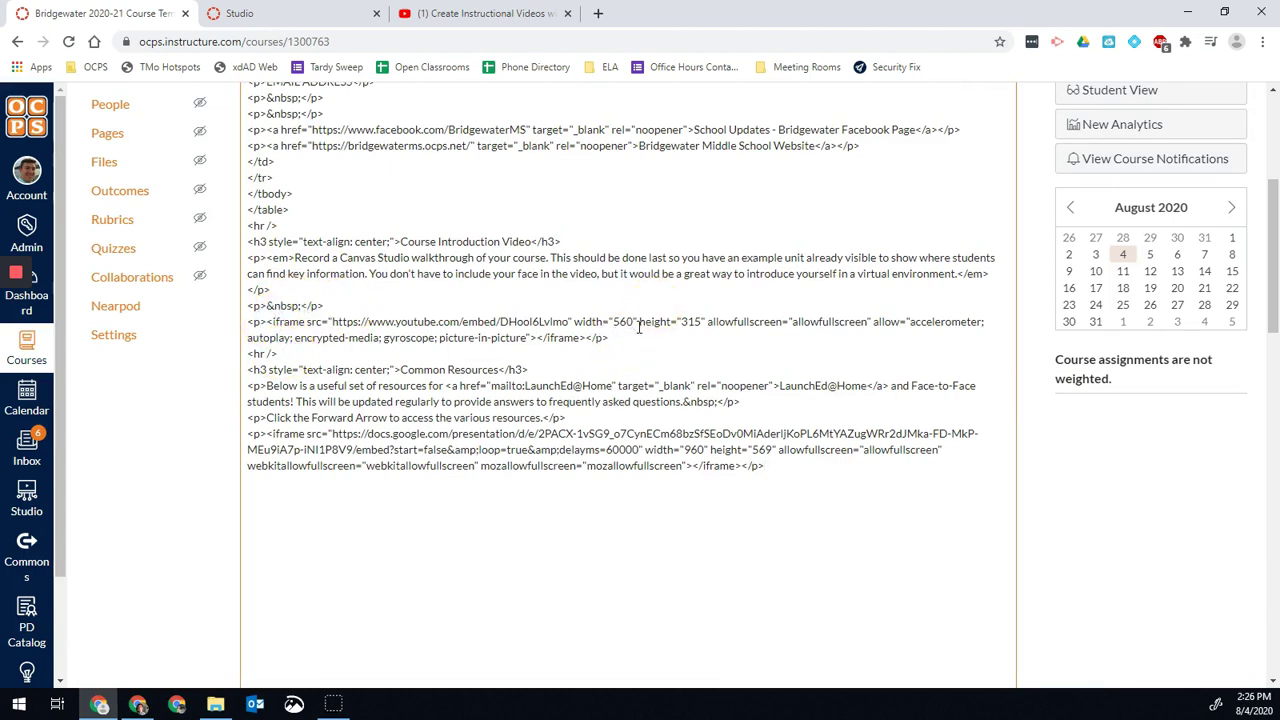
pyautogui.press('Return')
pyautogui.rightClick(285, 353)
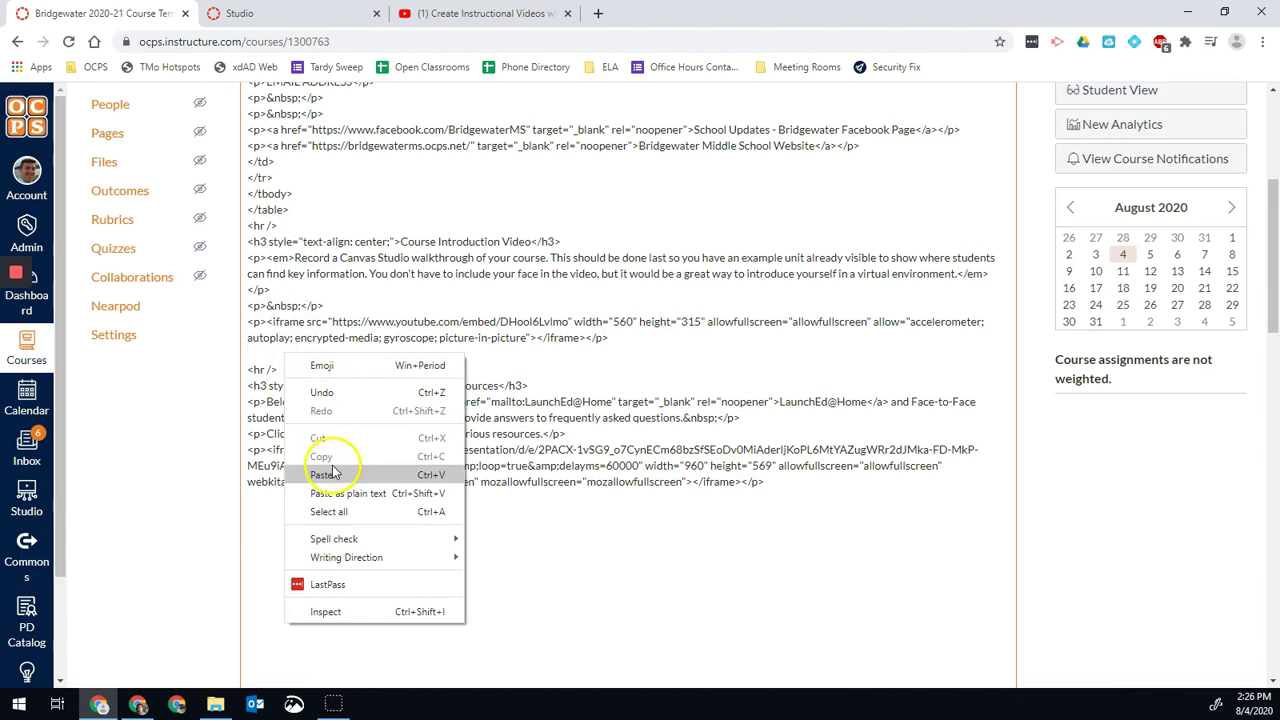
pyautogui.click(333, 476)
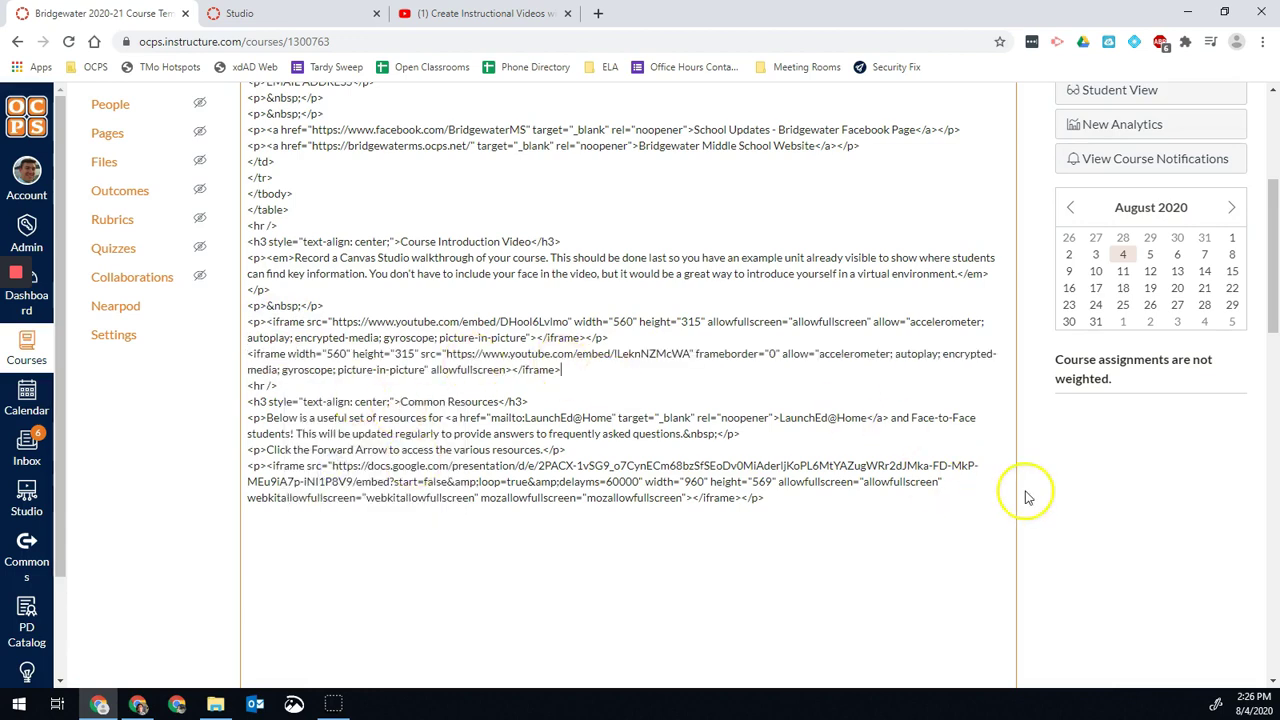
pyautogui.scroll(-3, 1110, 530)
pyautogui.scroll(-6, 1118, 538)
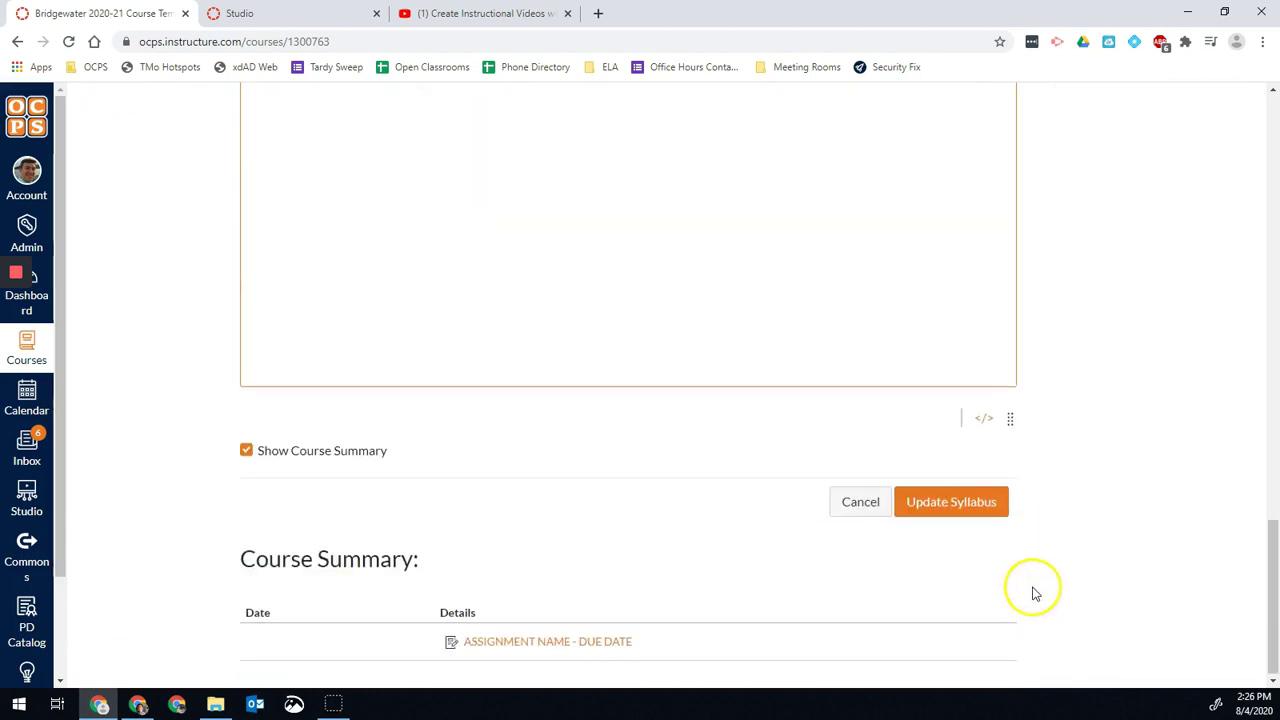
pyautogui.click(984, 418)
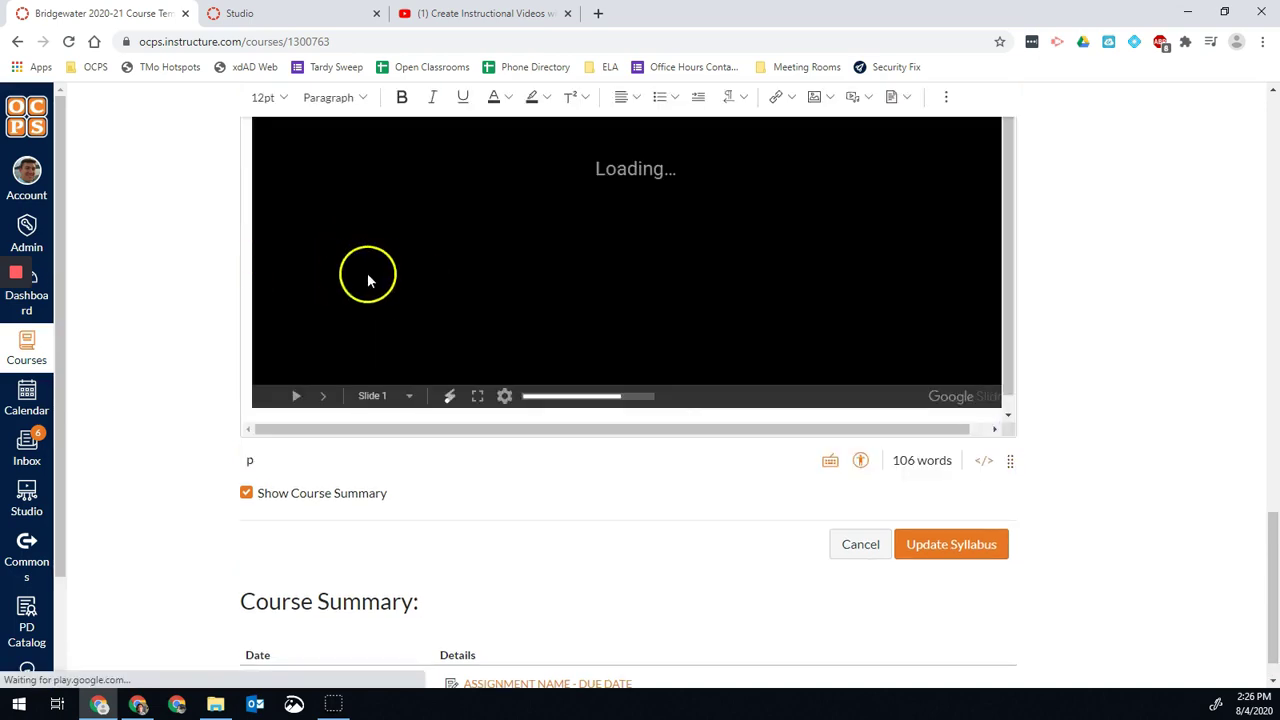
# - Delete the embedded "Create Instructional Videos with Canvas Studio" video beneath the existing course introduction video
pyautogui.scroll(10, 526, 340)
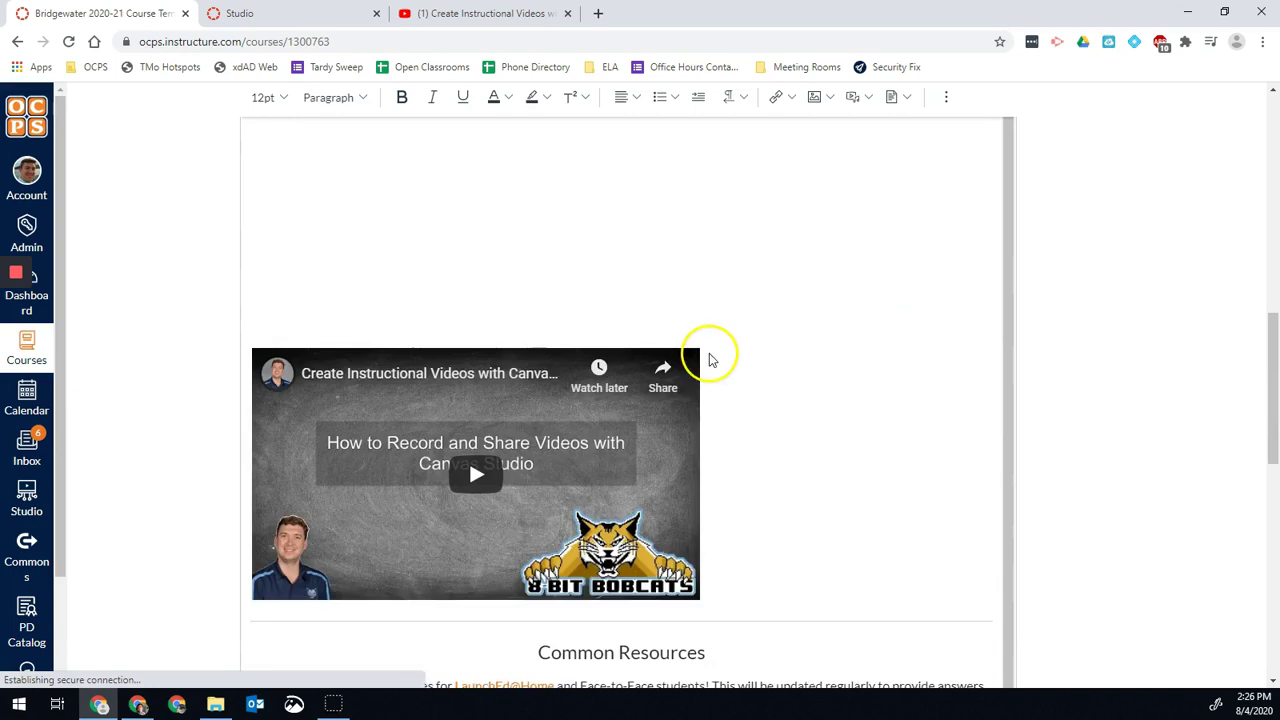
pyautogui.scroll(1, 491, 508)
pyautogui.scroll(-1, 531, 520)
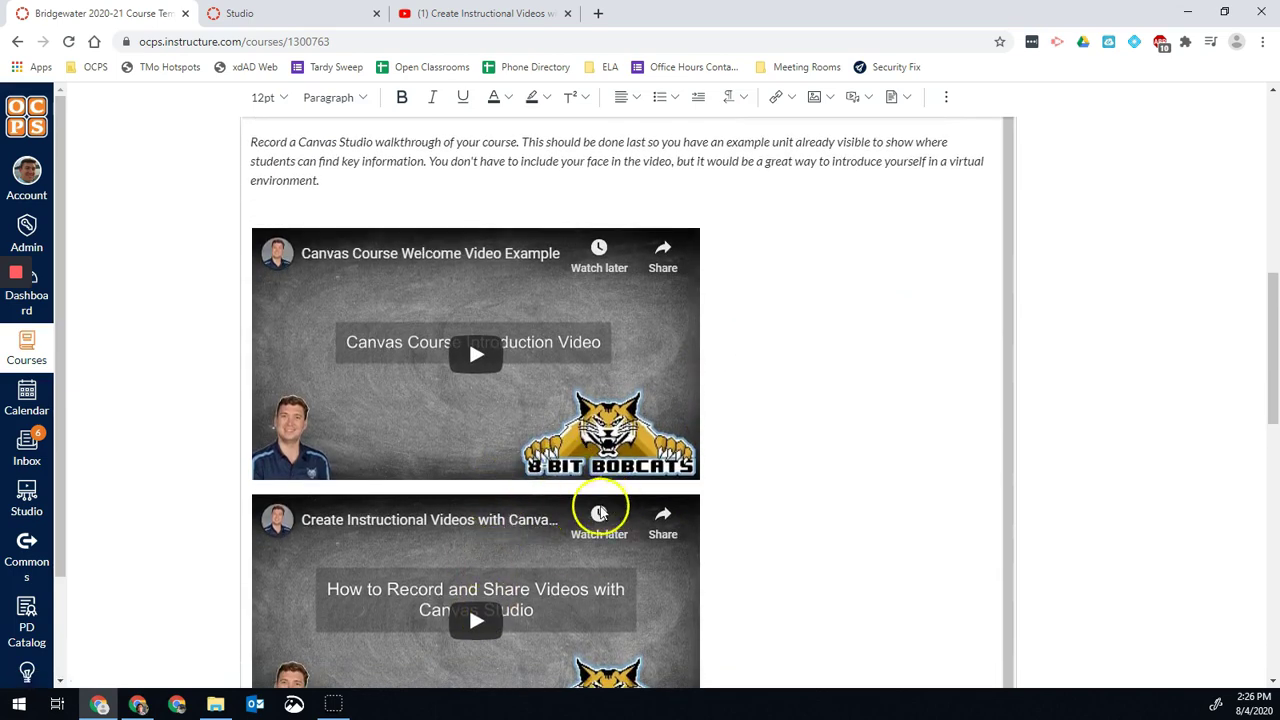
pyautogui.scroll(-1, 595, 528)
pyautogui.scroll(-3, 594, 527)
pyautogui.click(768, 481)
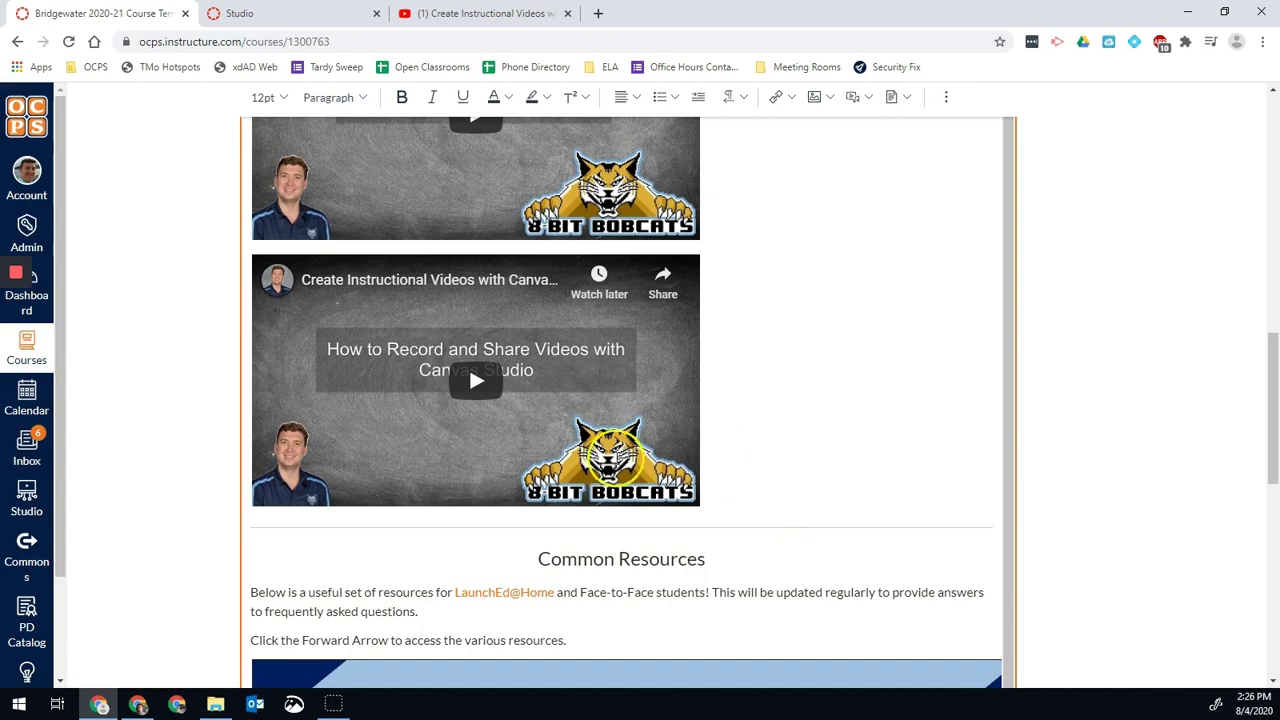
pyautogui.press('BackSpace')
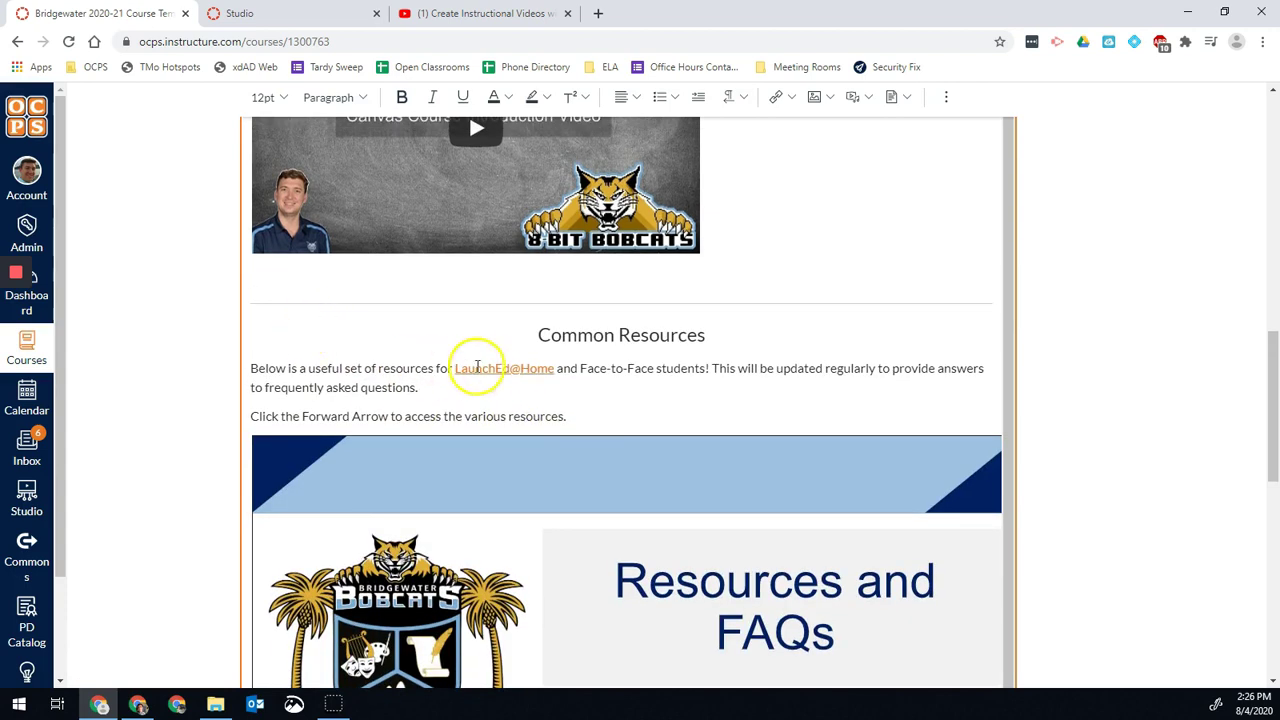
pyautogui.press('BackSpace')
# - View the Canvas Arc/Studio video library from the external apps list and close it without embedding anything
pyautogui.scroll(4, 646, 371)
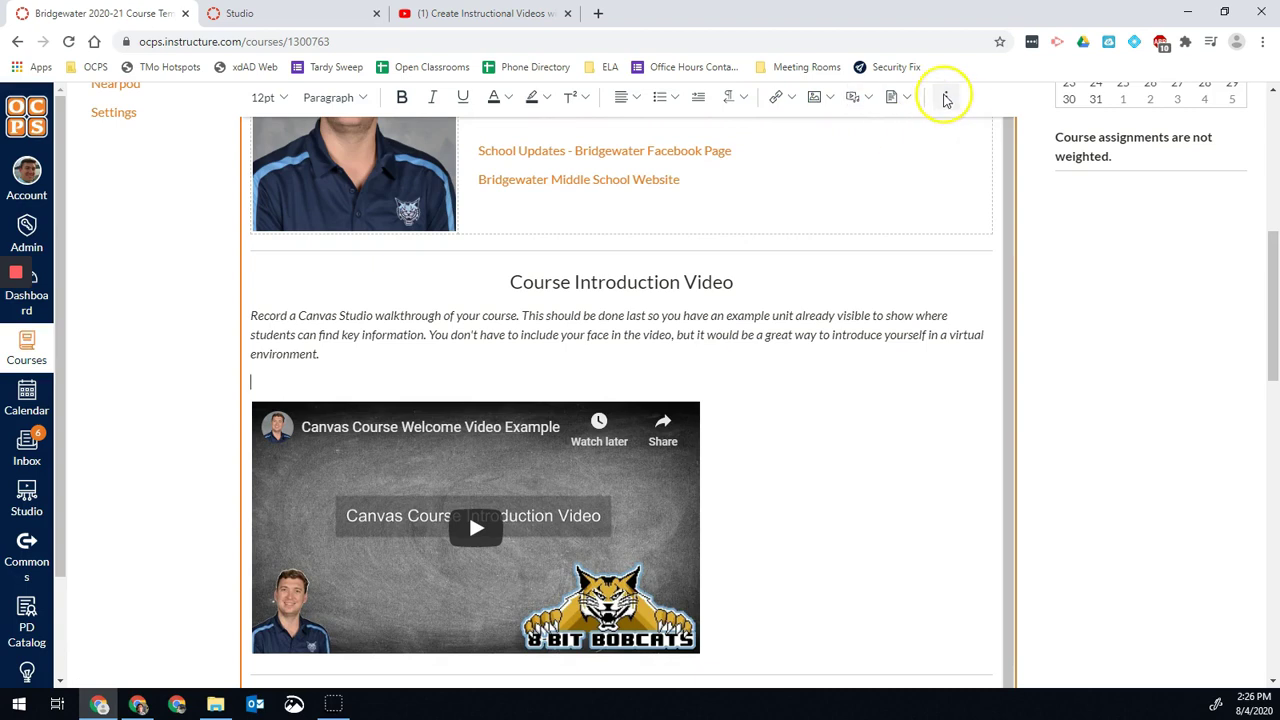
pyautogui.click(946, 100)
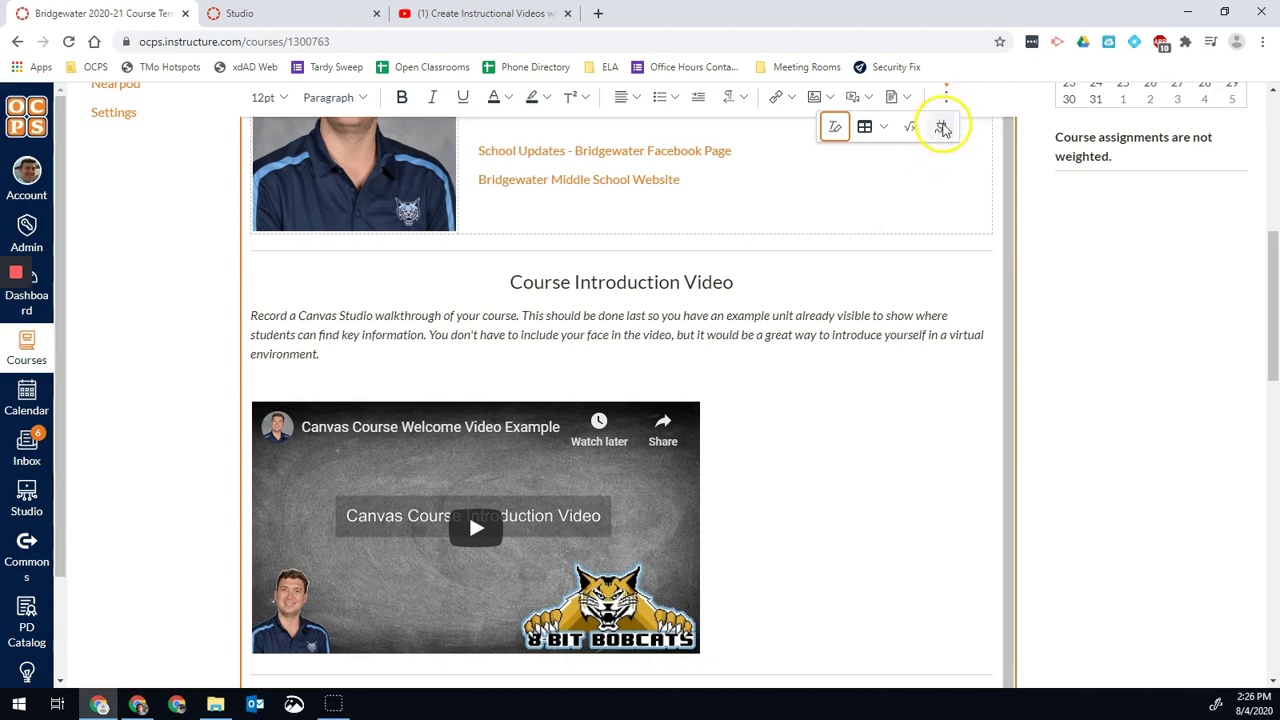
pyautogui.click(940, 130)
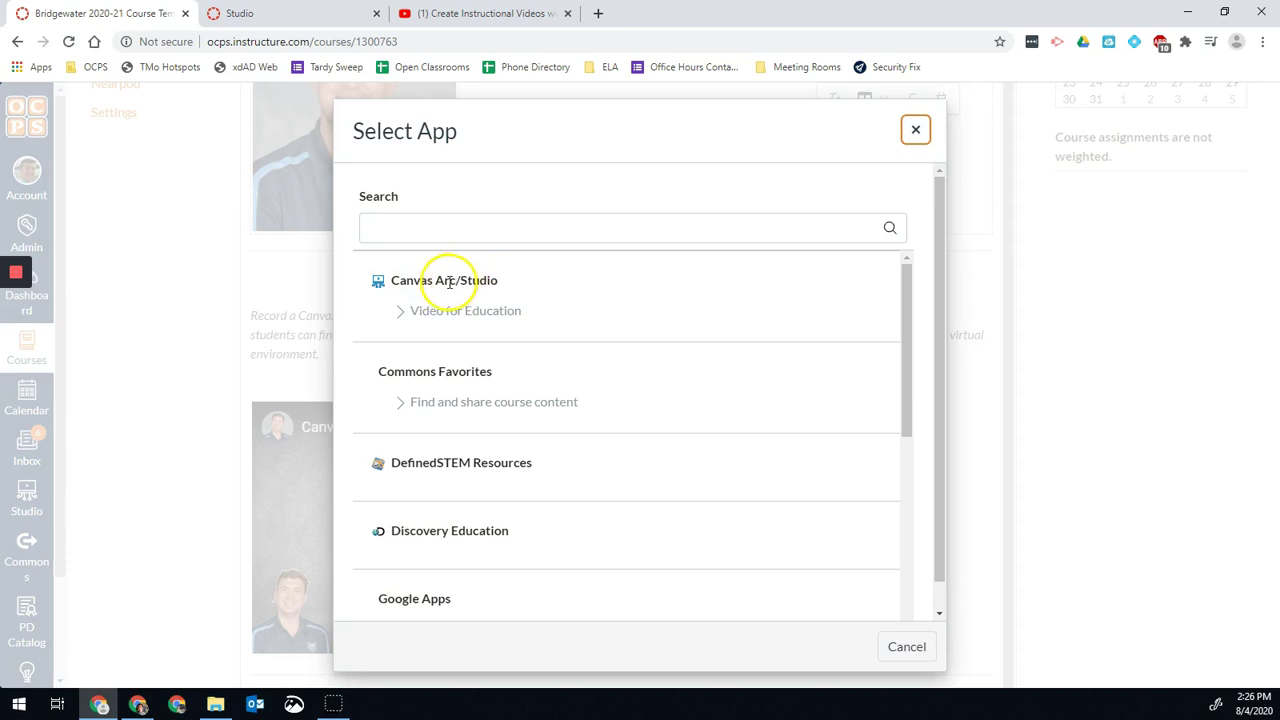
pyautogui.click(449, 282)
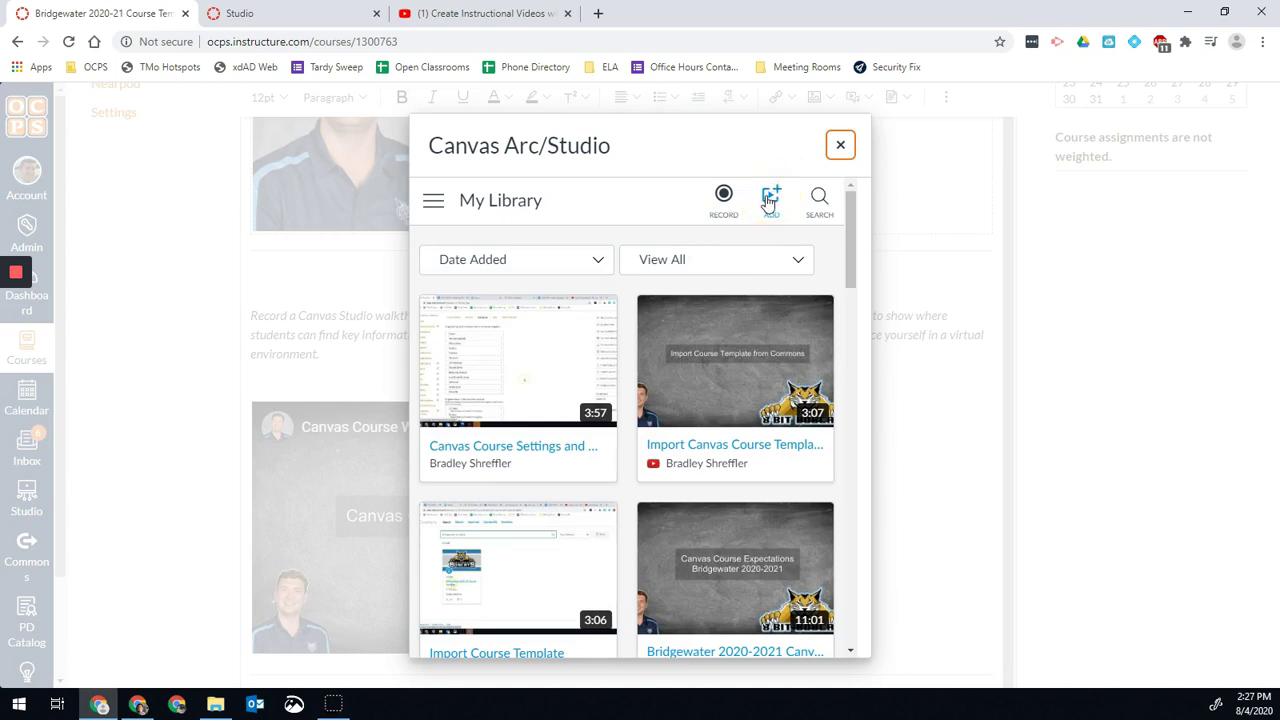
pyautogui.click(838, 148)
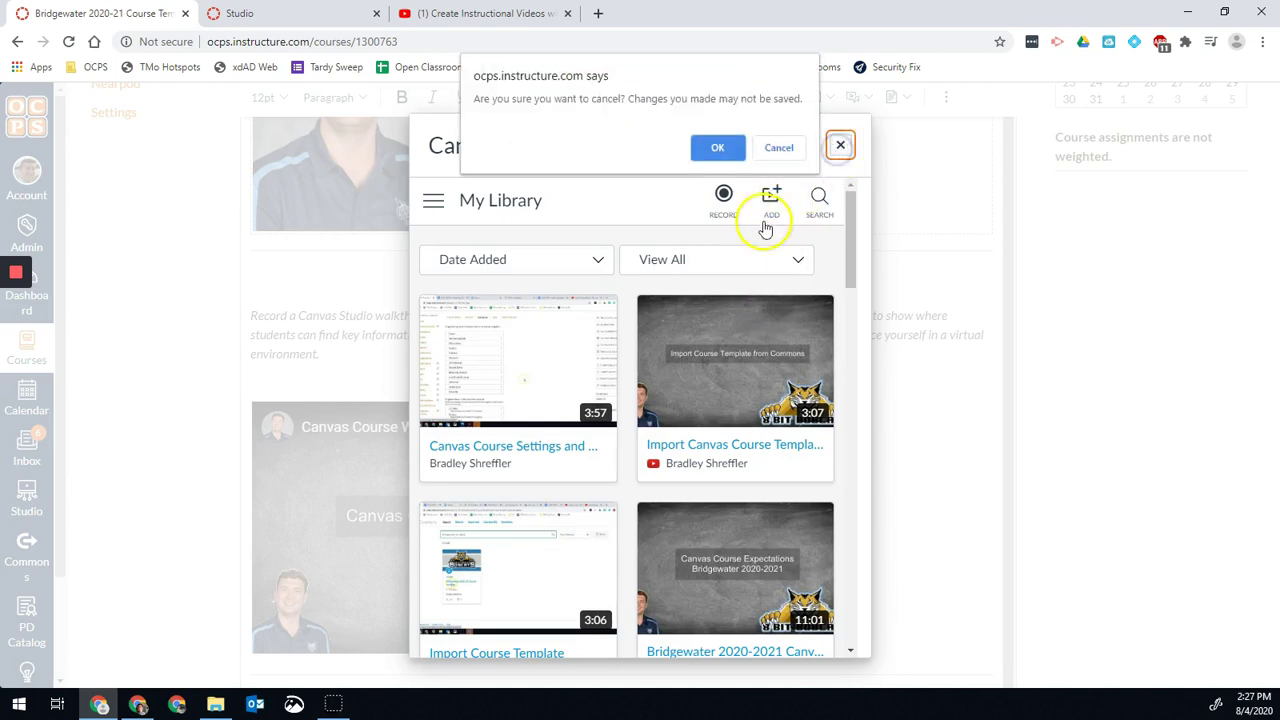
pyautogui.click(716, 146)
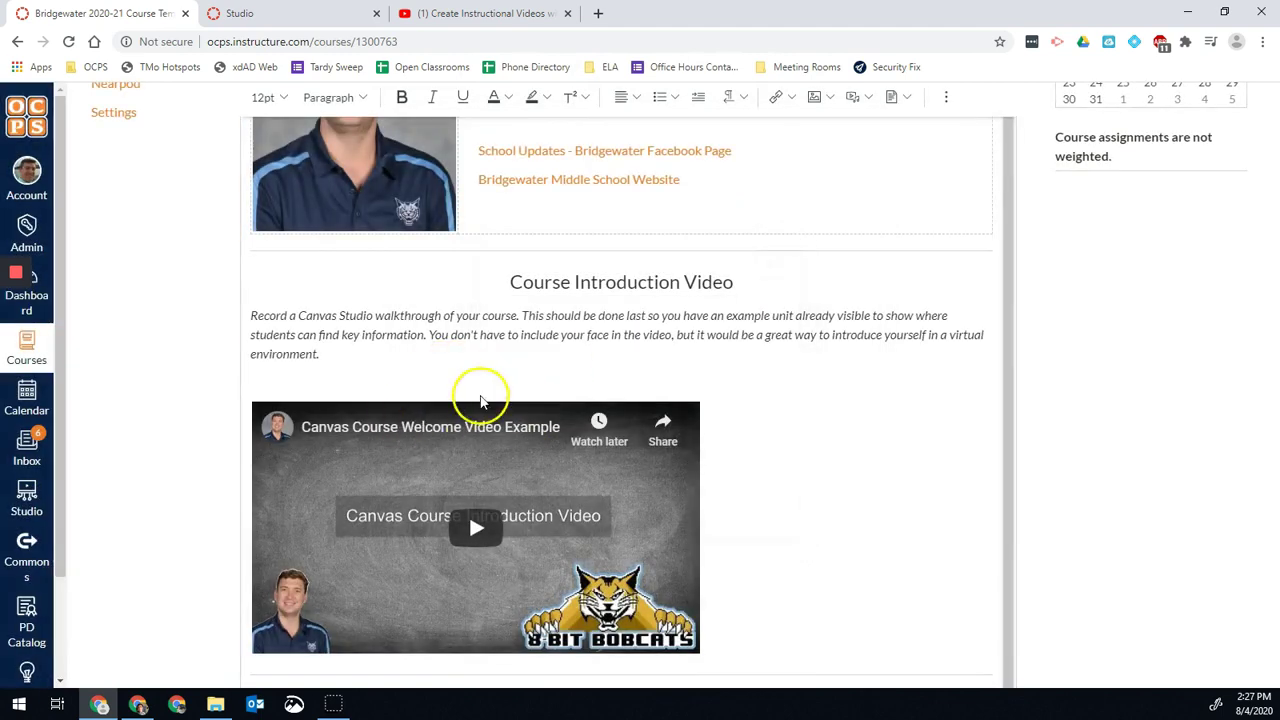
# - Place the cursor in the empty line below the introduction video instructions and view the document insertion options
pyautogui.click(356, 375)
pyautogui.scroll(1, 477, 367)
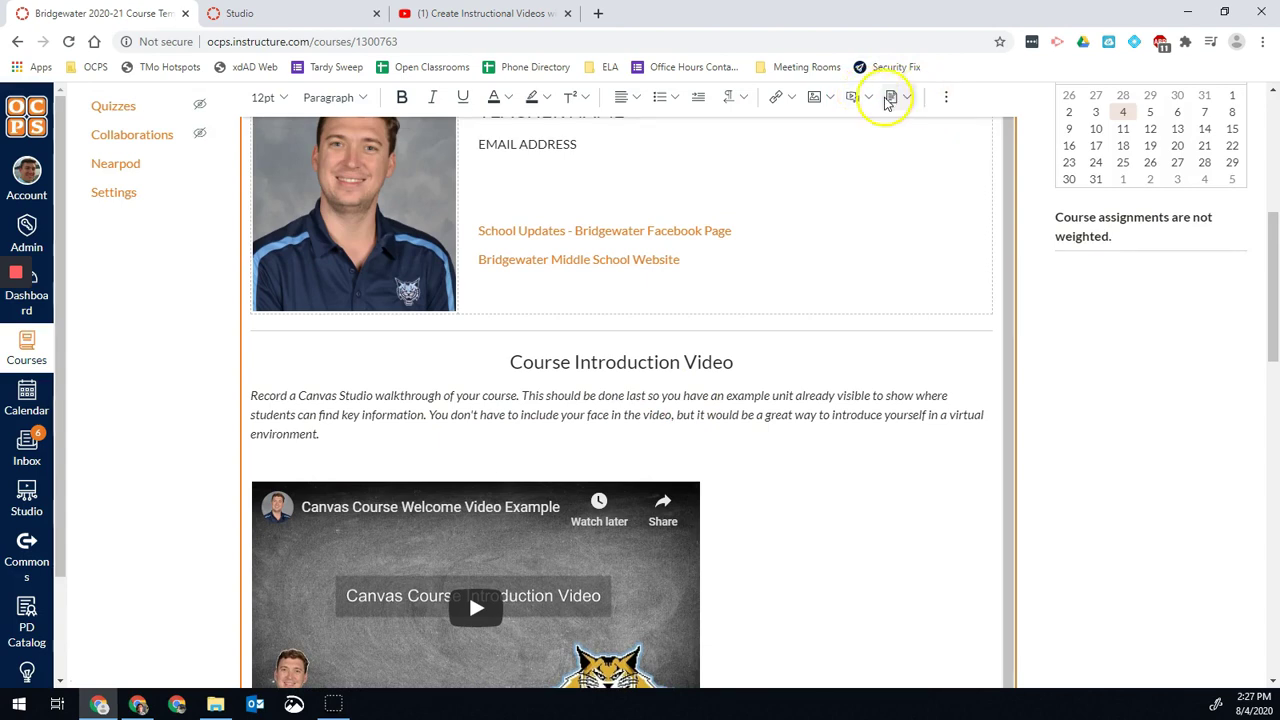
pyautogui.click(424, 459)
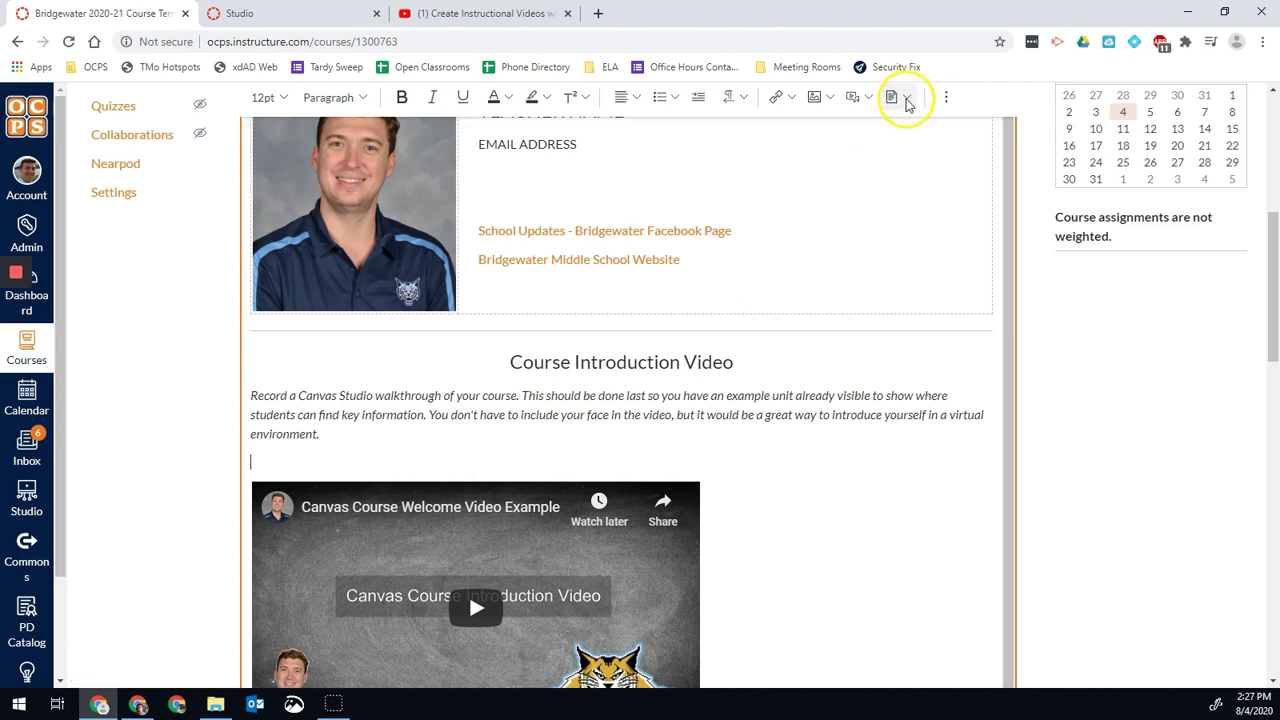
pyautogui.click(906, 101)
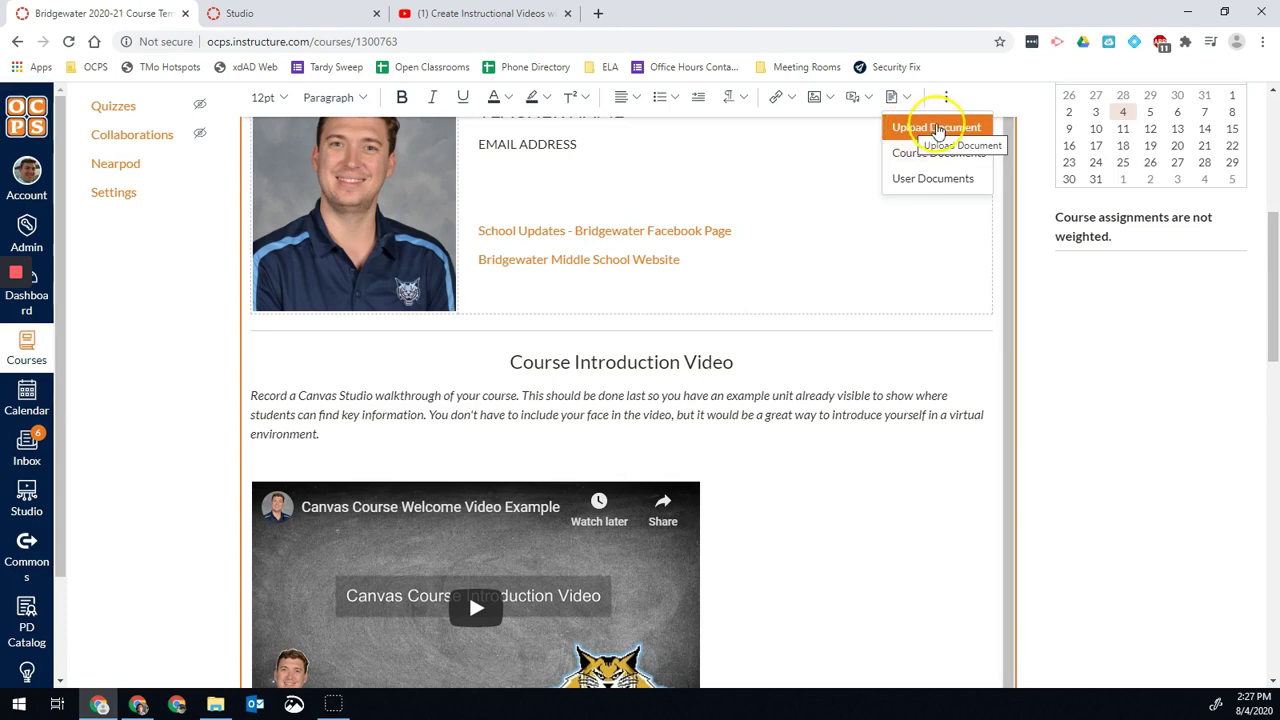
# - Enter "Course Home!" in the empty line above the introduction video and link it to the course's Syllabus page
pyautogui.click(337, 461)
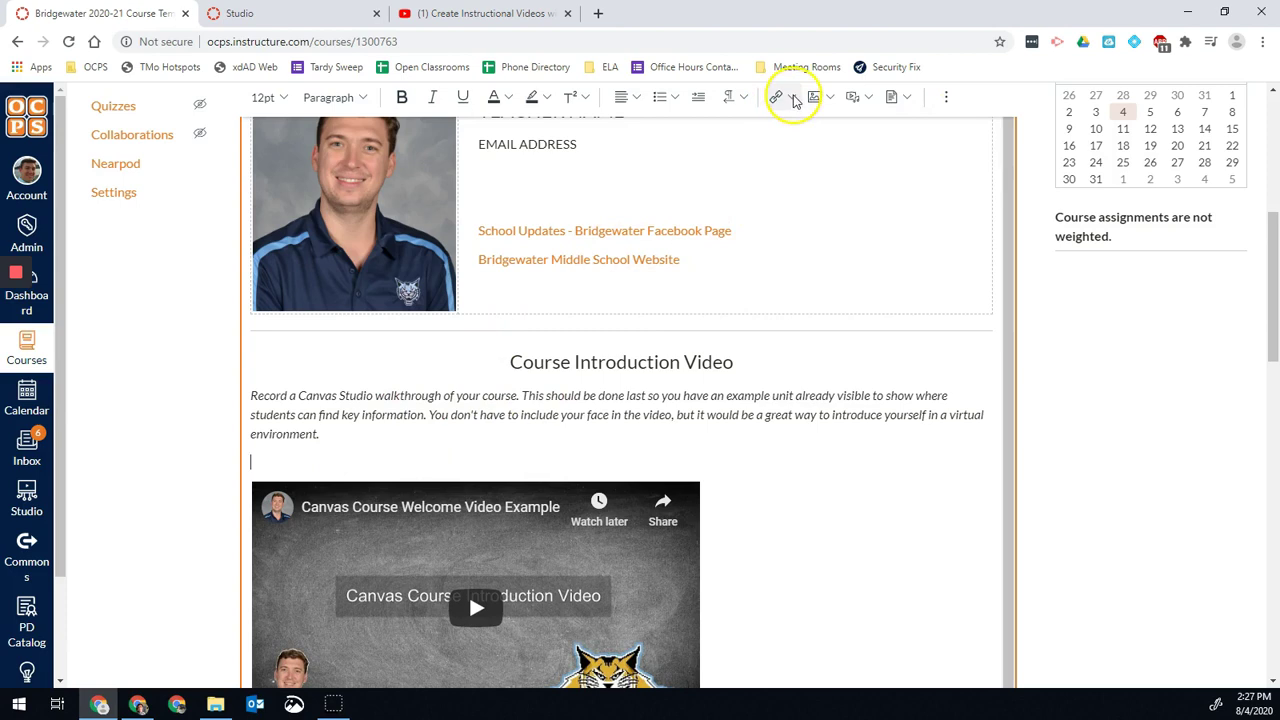
pyautogui.scroll(-1, 737, 263)
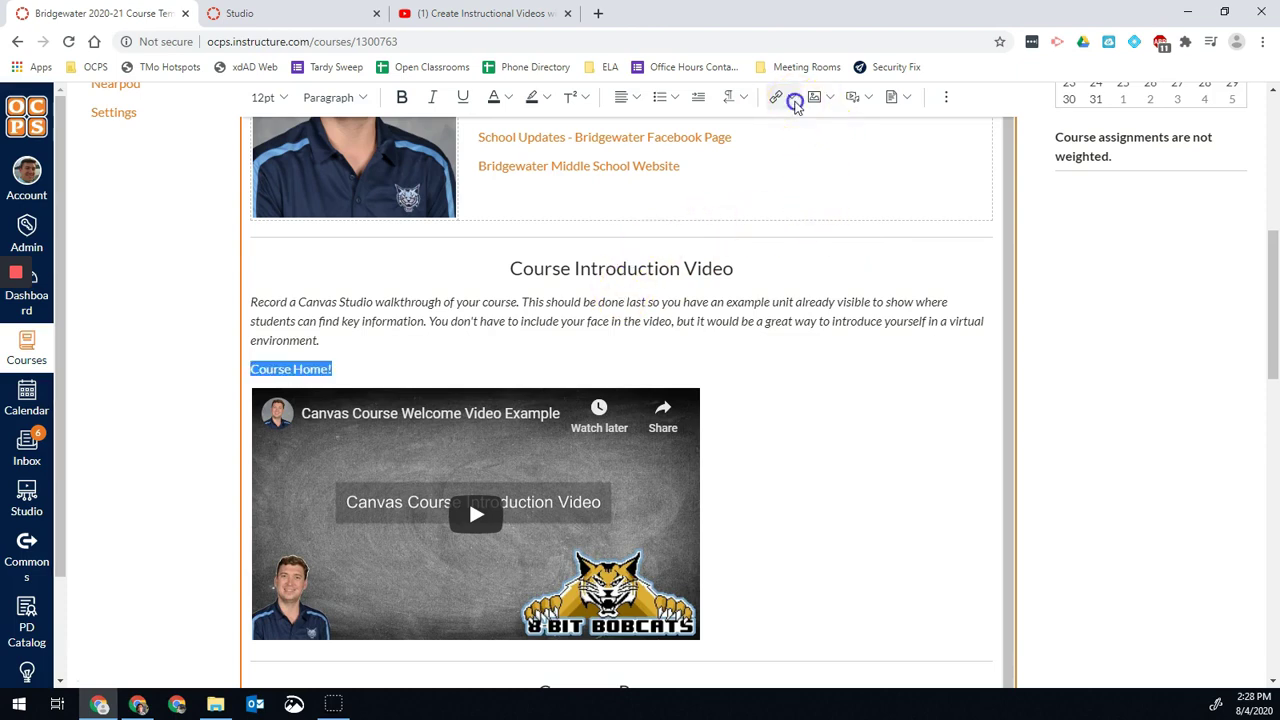
pyautogui.click(790, 96)
pyautogui.click(810, 152)
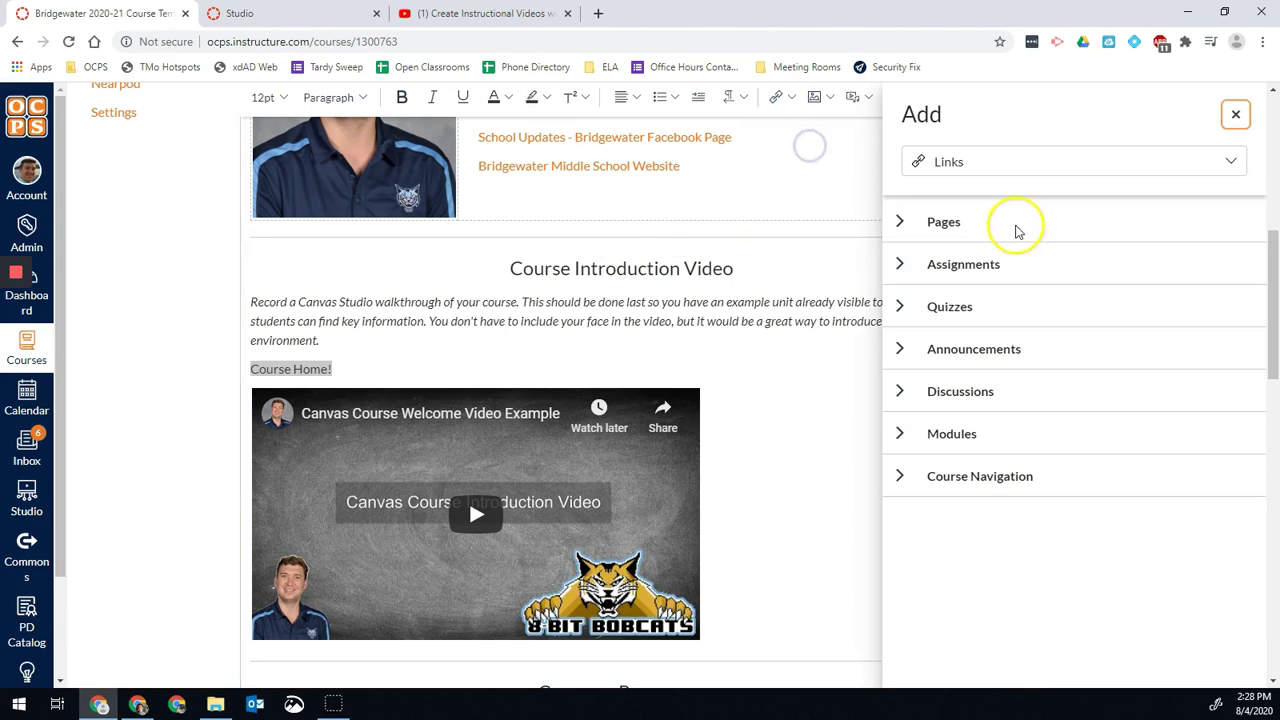
pyautogui.click(901, 220)
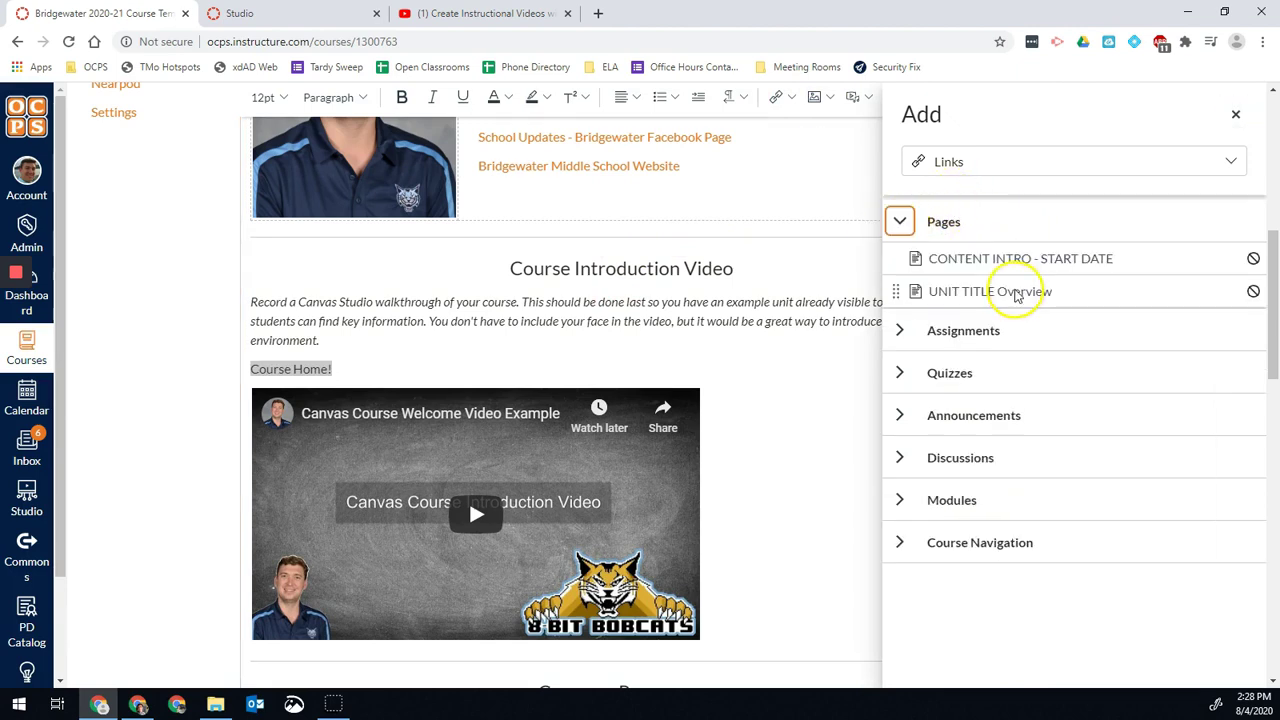
pyautogui.click(900, 542)
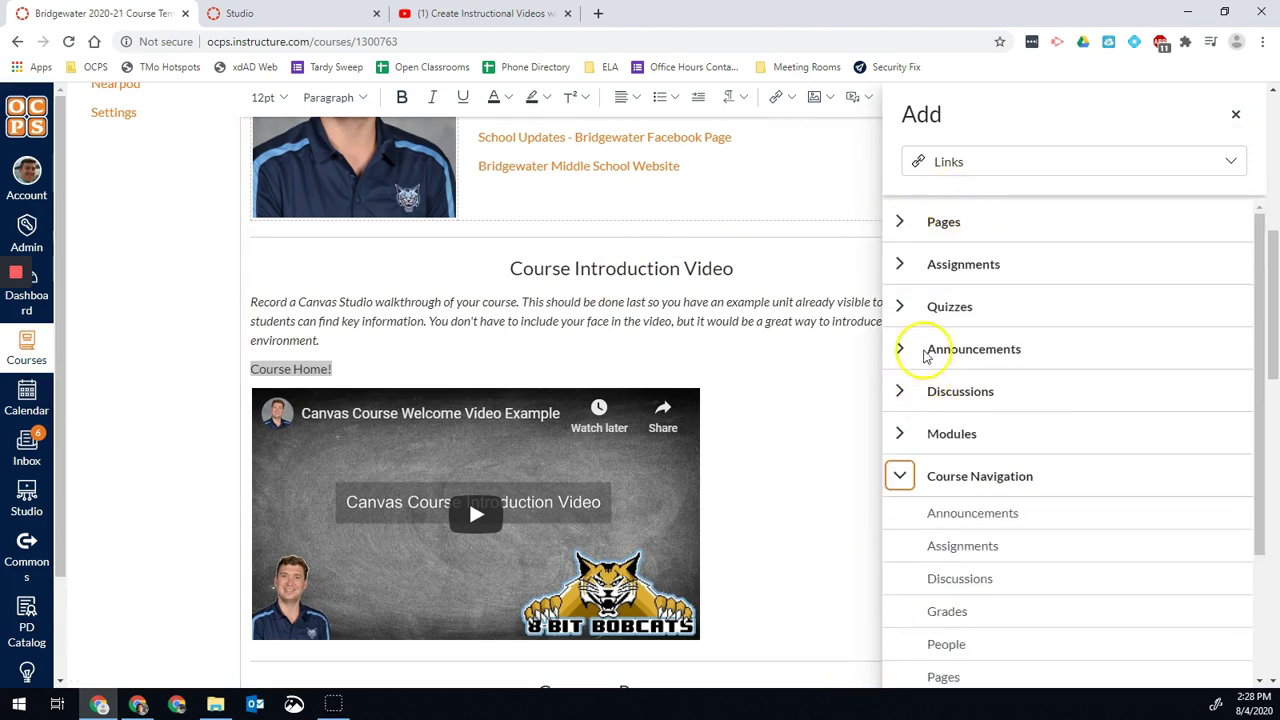
pyautogui.scroll(-5, 955, 540)
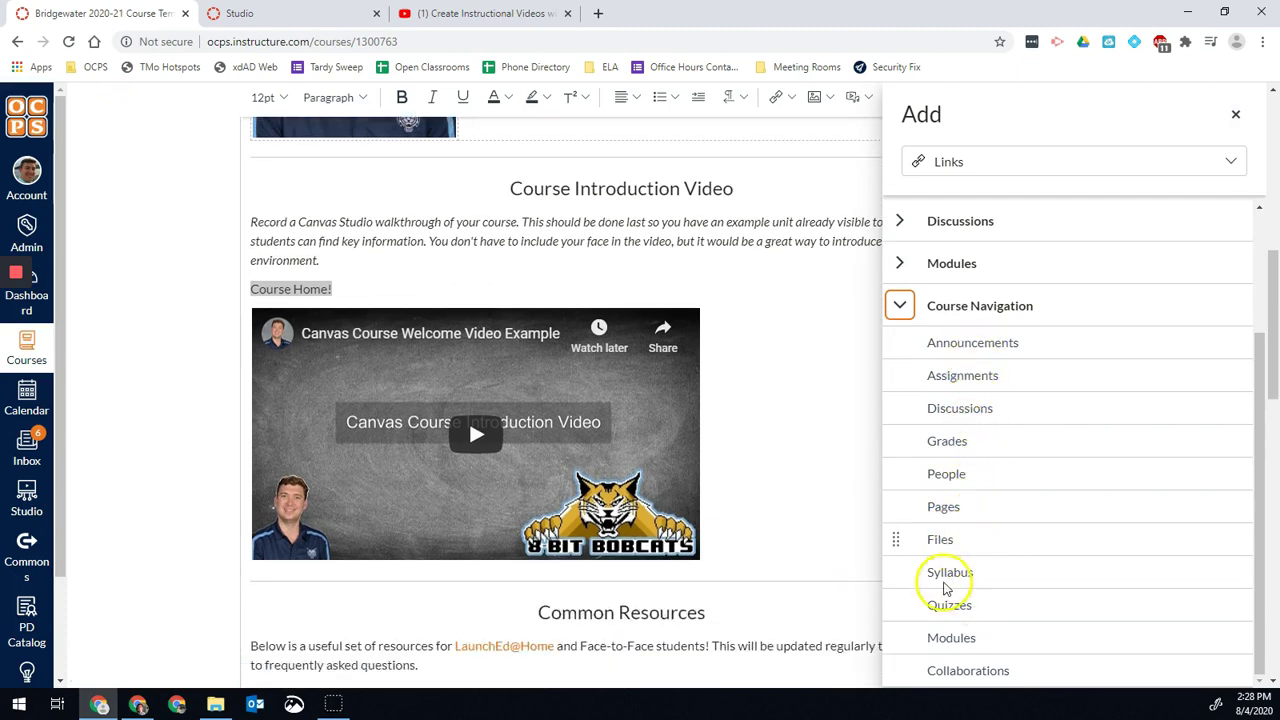
pyautogui.click(943, 578)
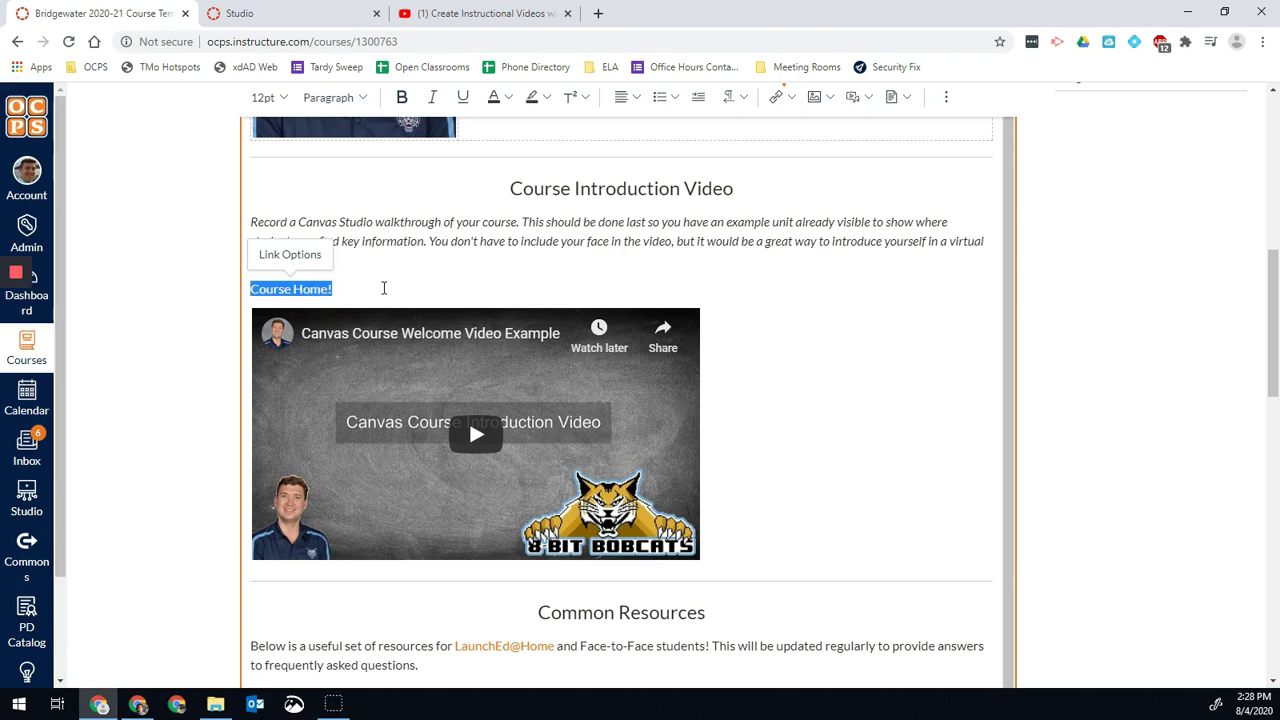
# - Delete the linked "Course Home!" text and its line above the introduction video
pyautogui.press('BackSpace')
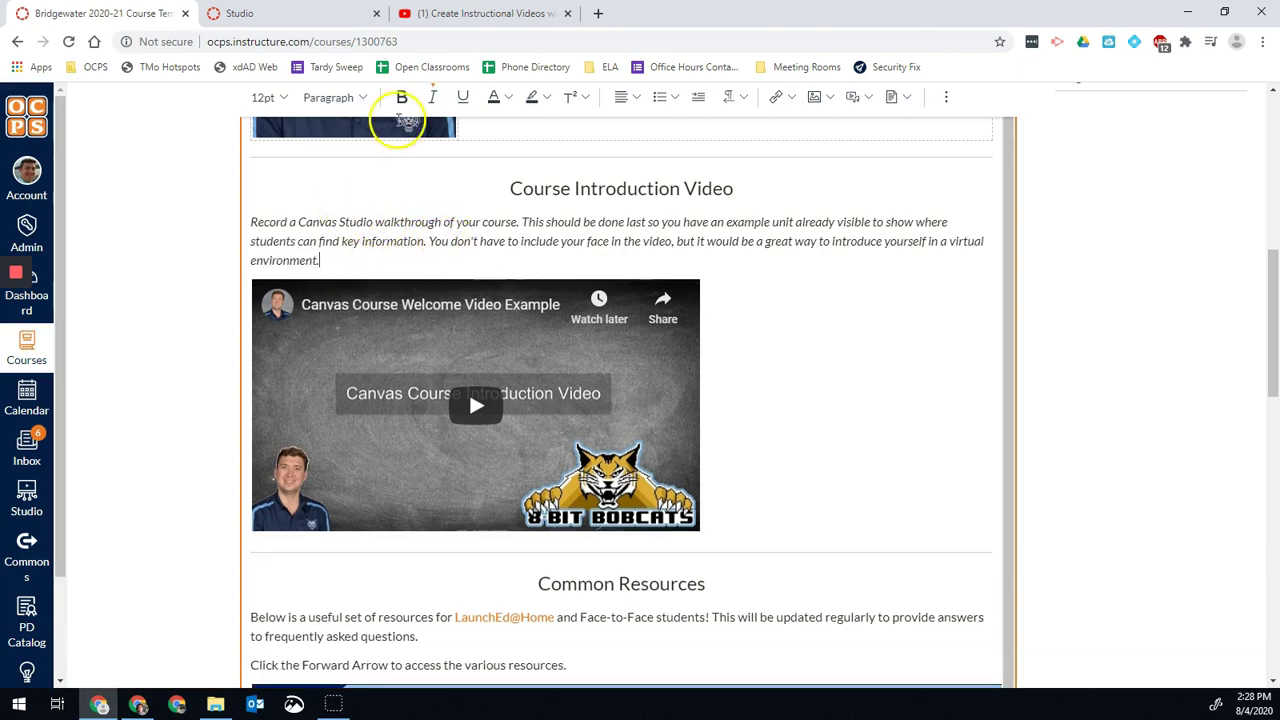
pyautogui.press('BackSpace')
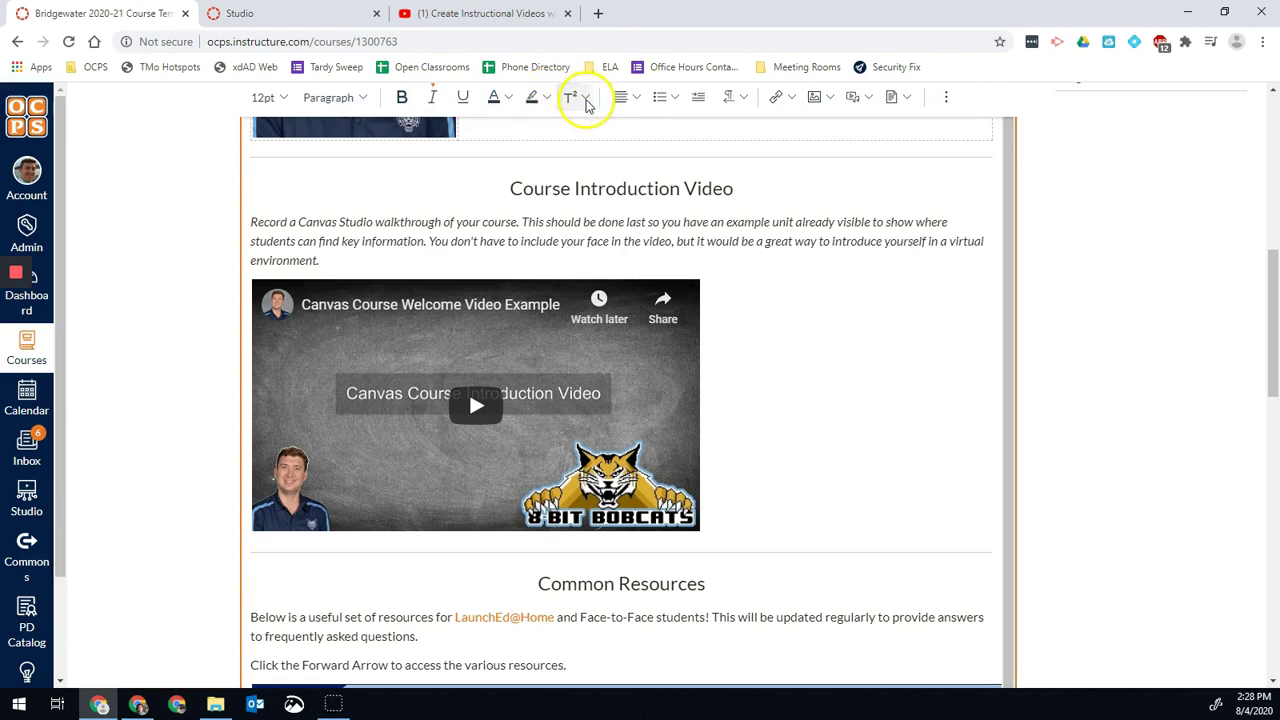
# - View the editor's superscript/subscript, text alignment and list style options without applying any of them
pyautogui.click(587, 100)
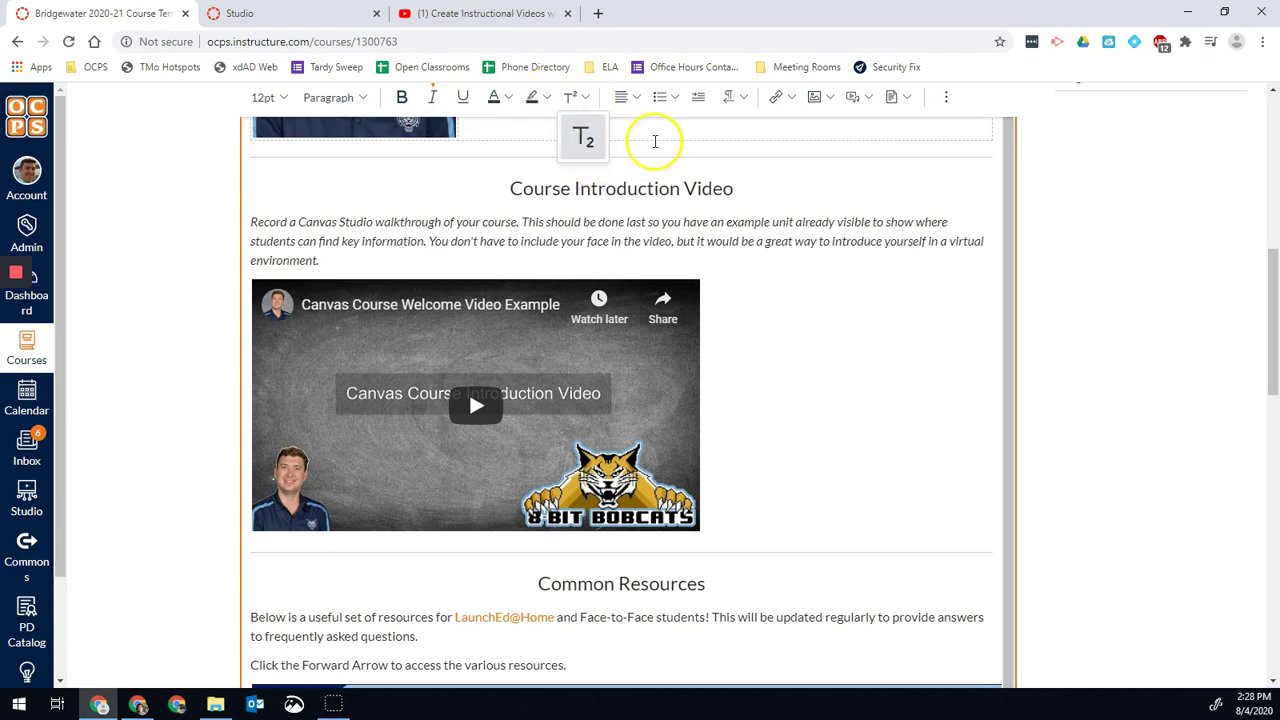
pyautogui.click(434, 254)
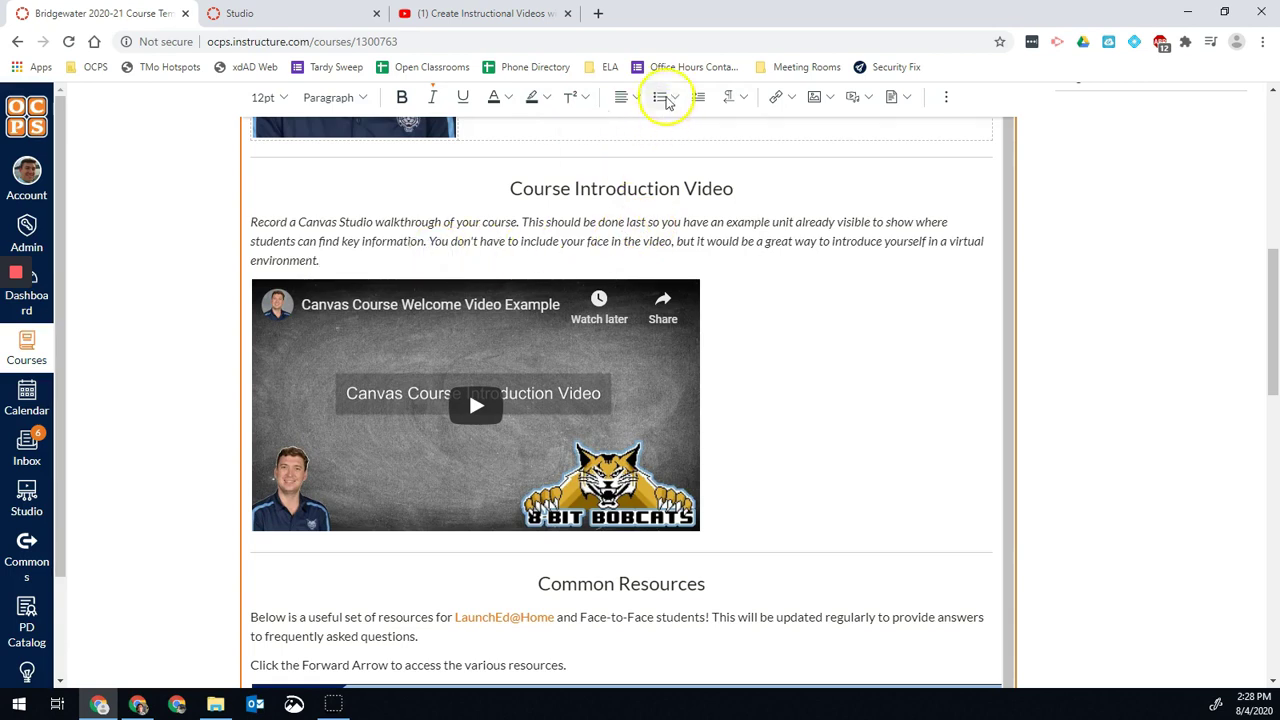
pyautogui.click(637, 100)
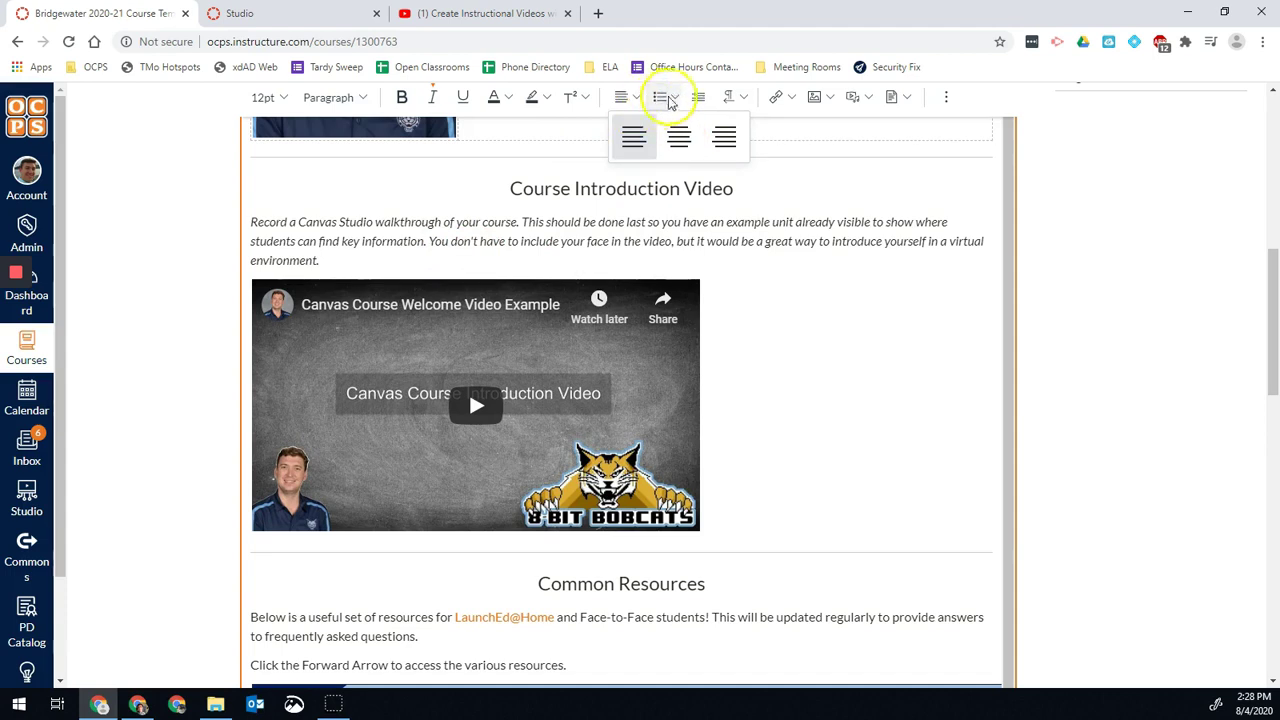
pyautogui.click(668, 98)
pyautogui.click(672, 97)
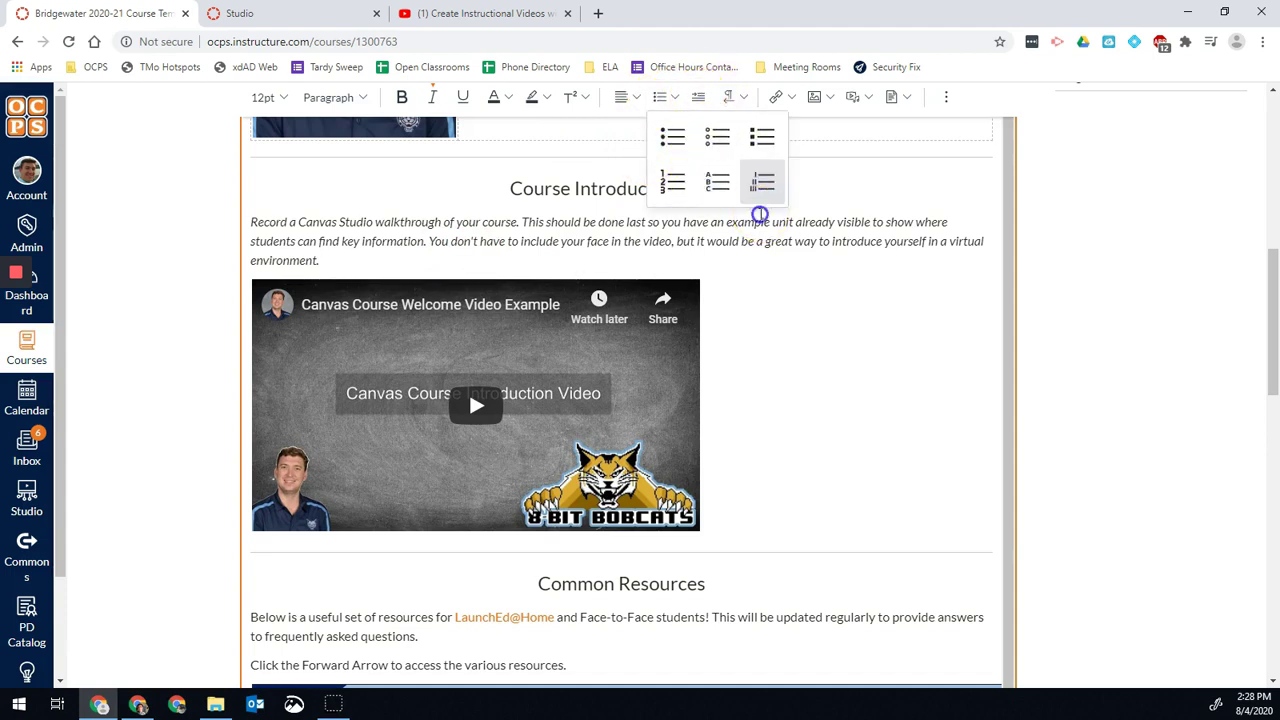
pyautogui.click(757, 214)
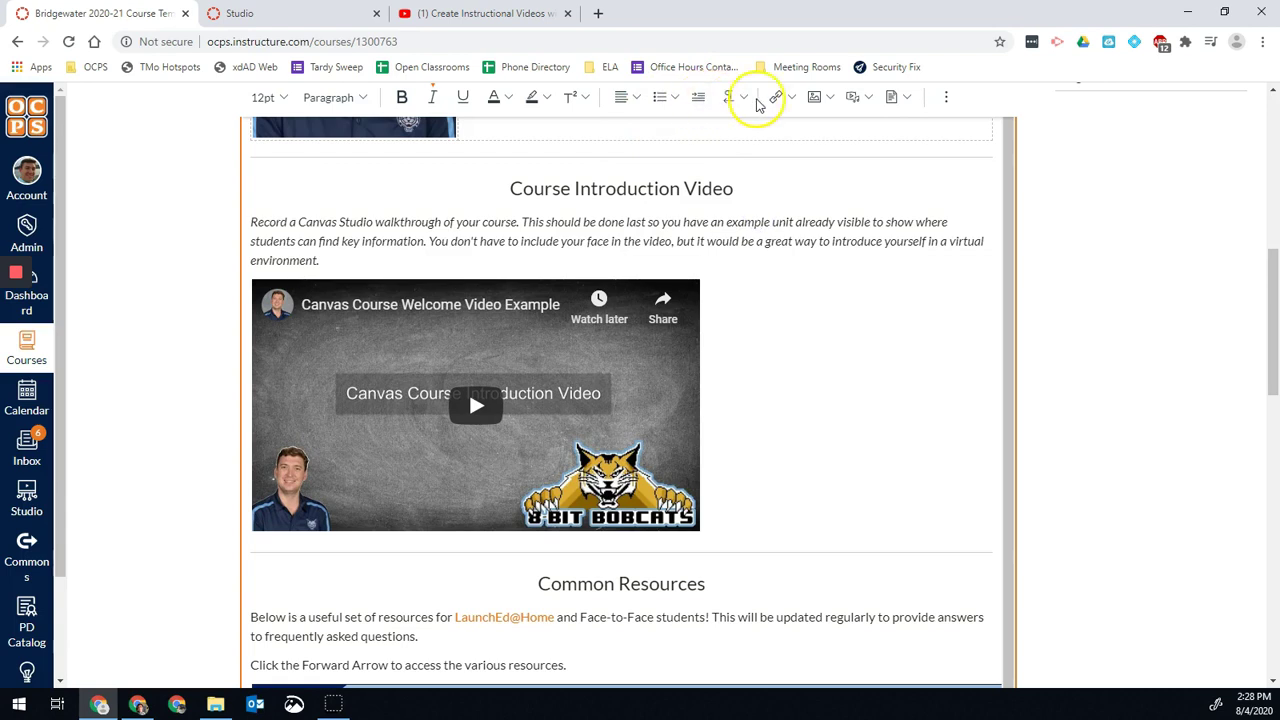
# - View the editor's additional tools for clearing formatting, tables, equations and apps, and close them without applying any
pyautogui.click(942, 100)
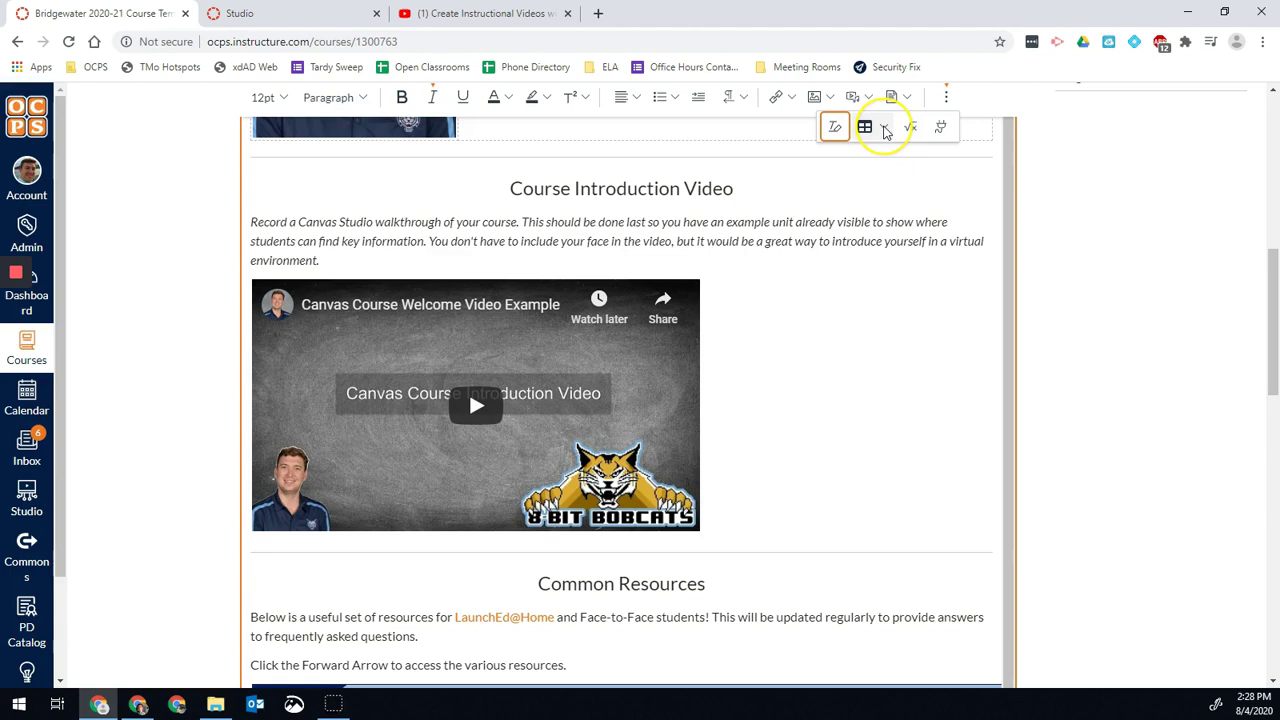
pyautogui.click(911, 129)
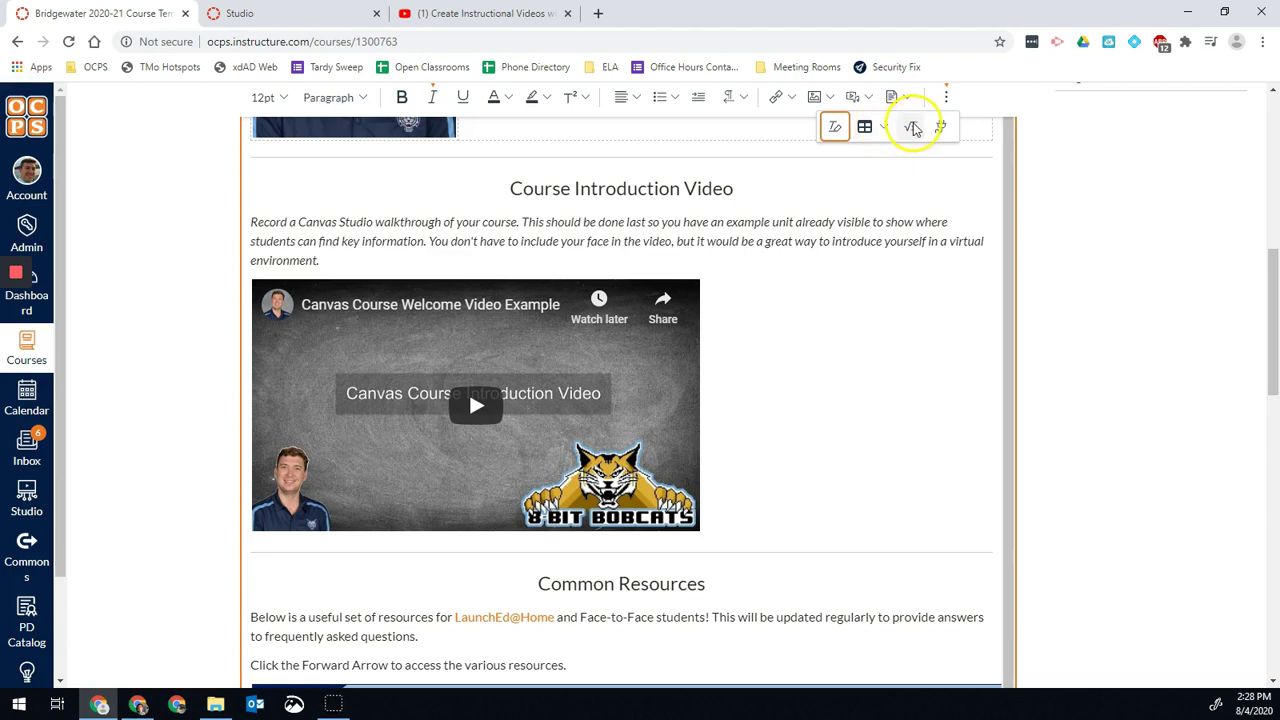
pyautogui.click(912, 129)
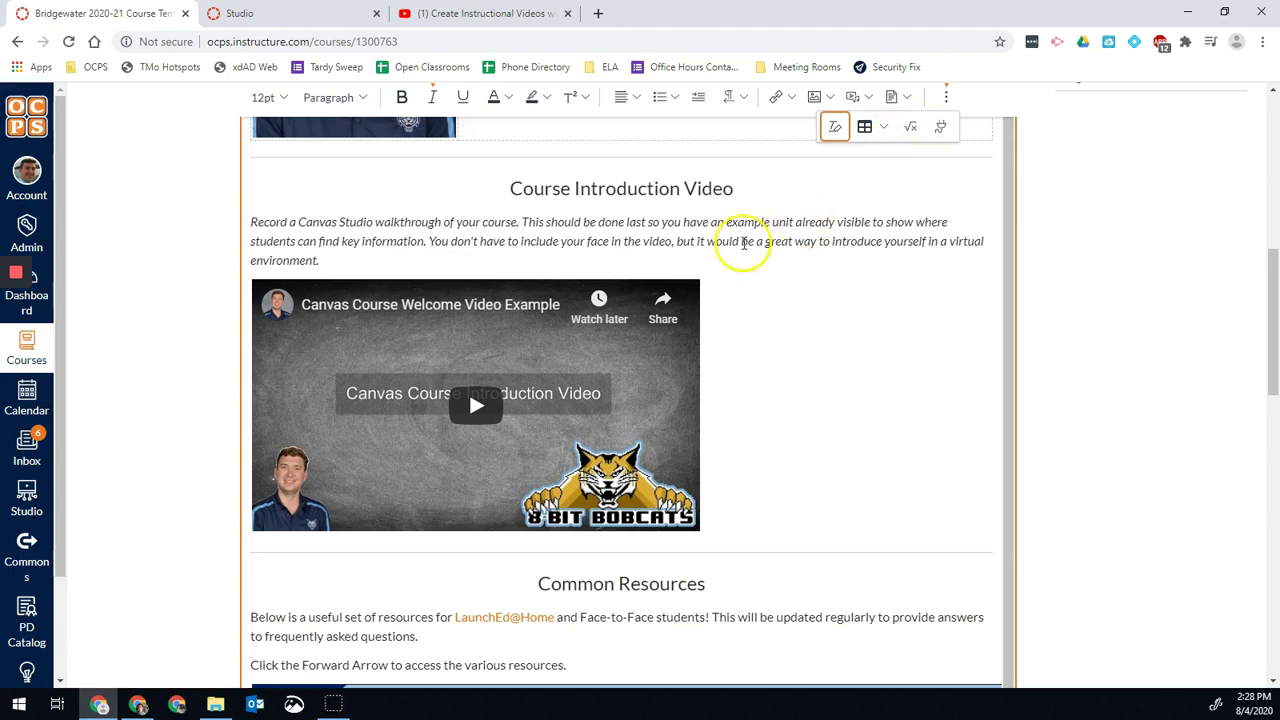
pyautogui.click(387, 262)
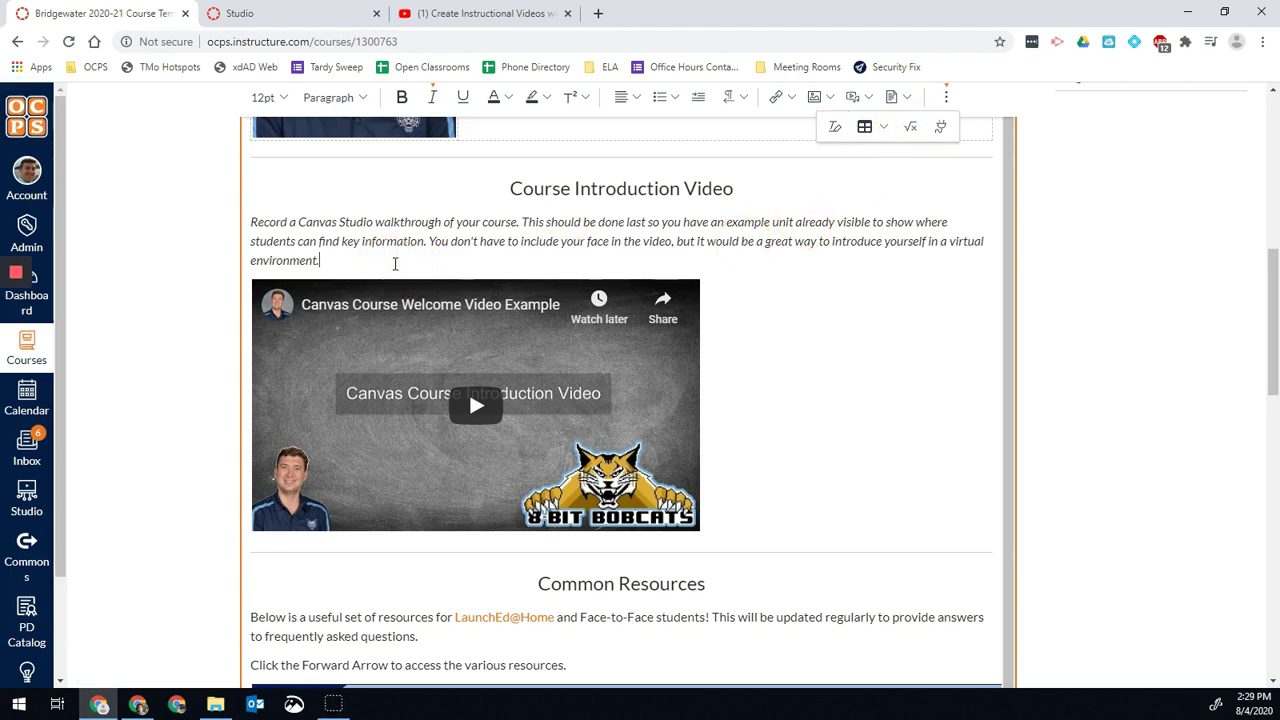
pyautogui.click(1068, 378)
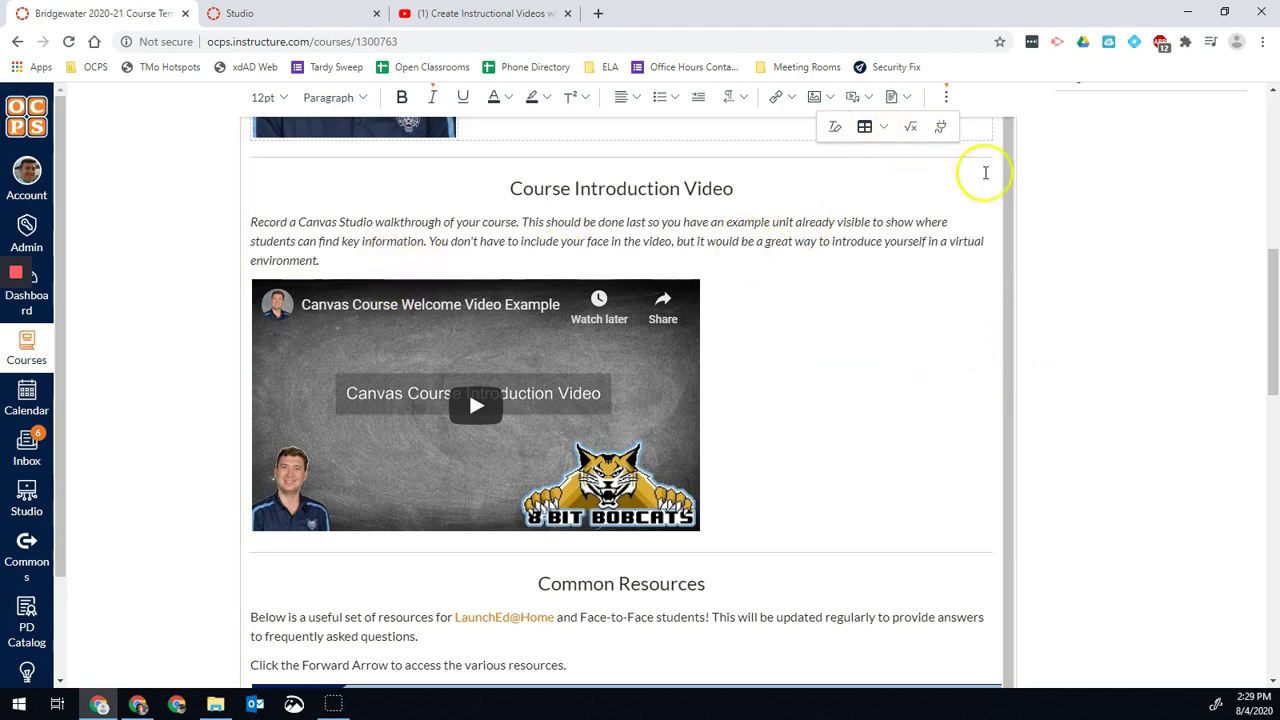
pyautogui.click(948, 99)
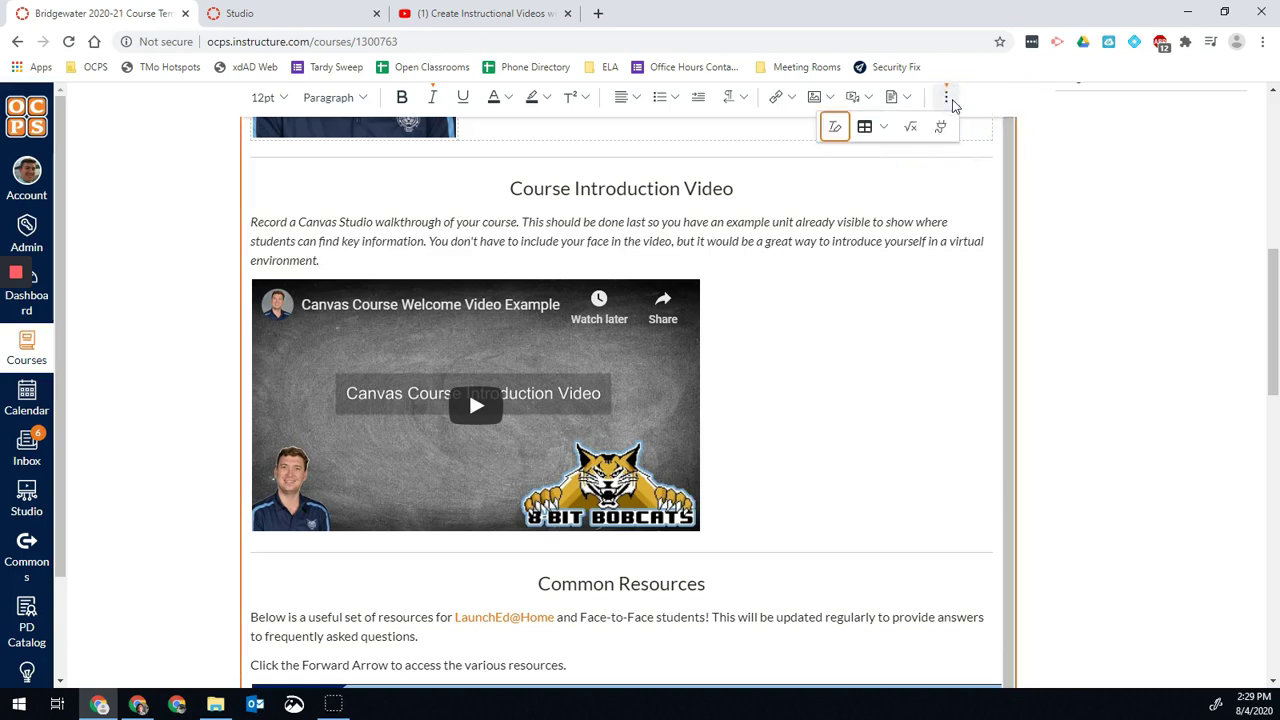
pyautogui.click(950, 101)
pyautogui.click(587, 260)
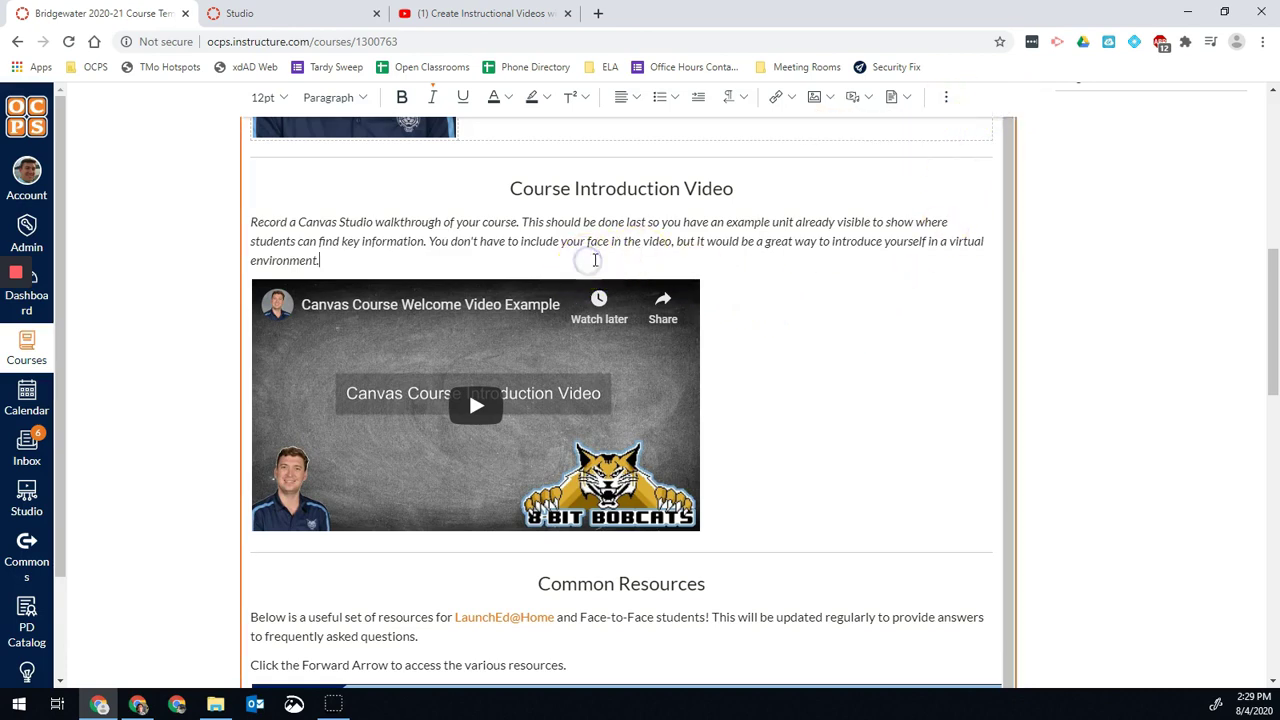
# - Delete the instruction paragraph and the embedded example video under the Course Introduction Video heading
pyautogui.scroll(-3, 595, 260)
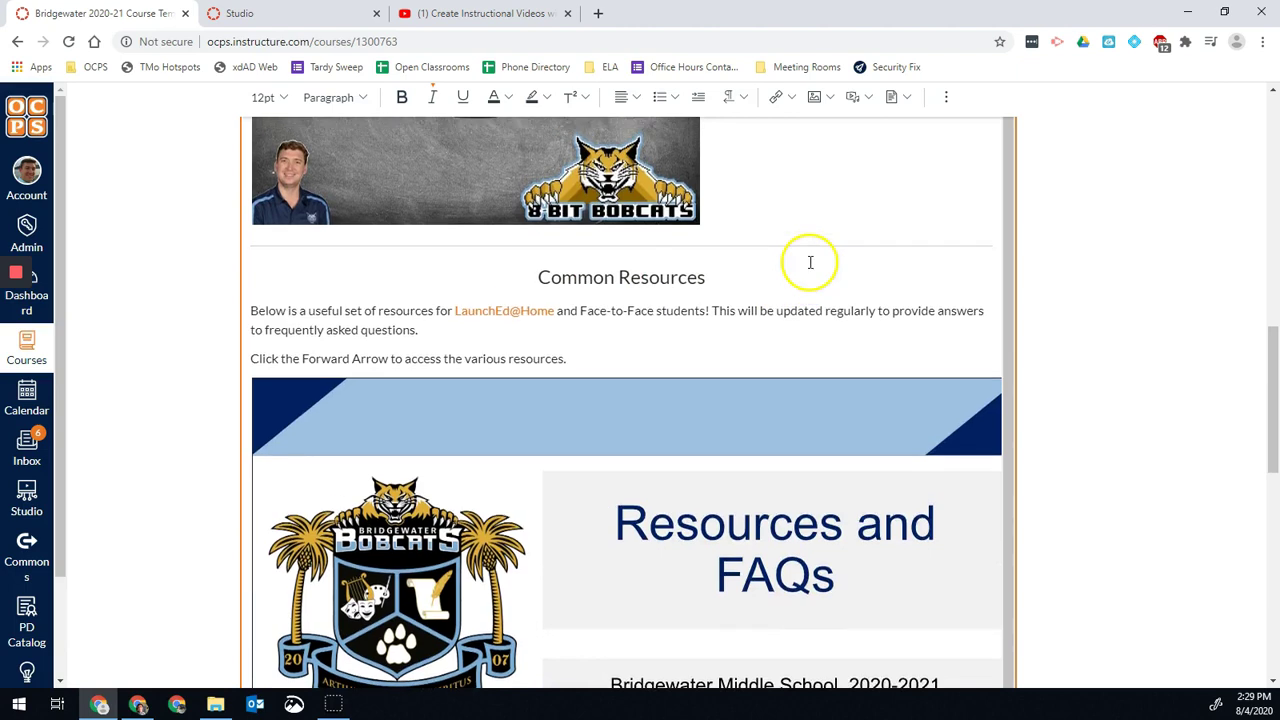
pyautogui.scroll(3, 789, 277)
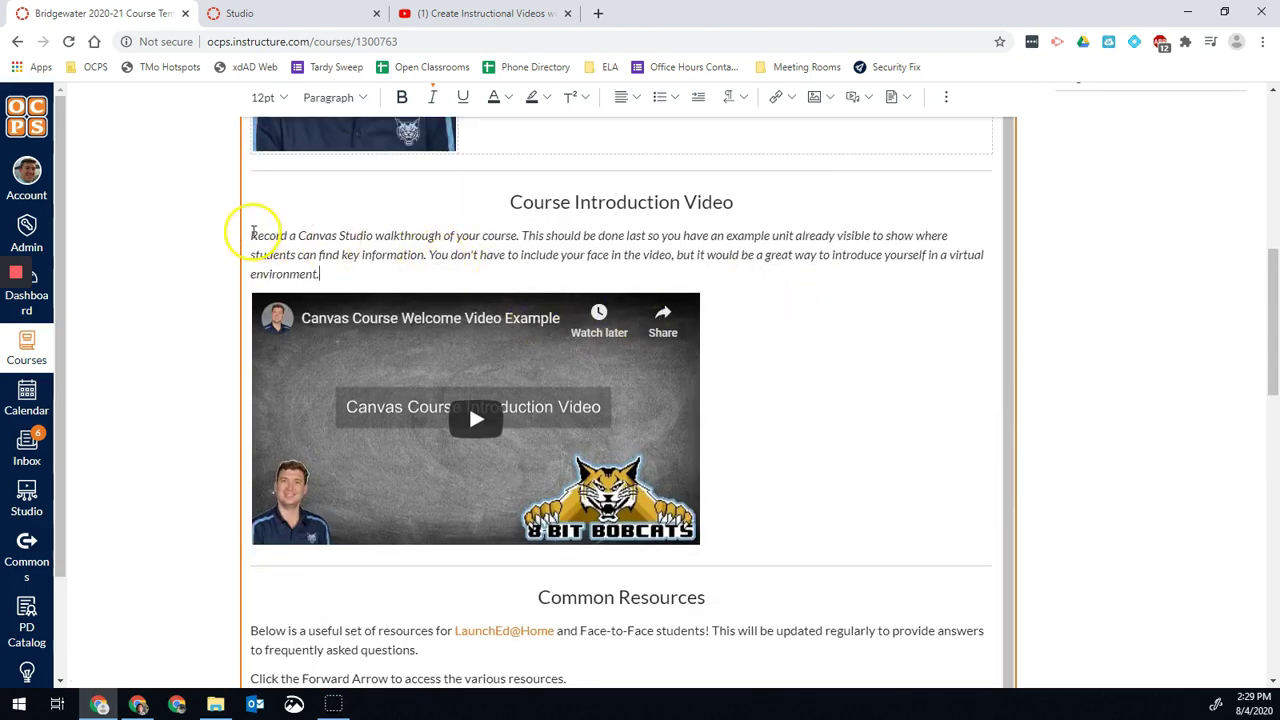
pyautogui.moveTo(252, 234); pyautogui.dragTo(766, 488)
pyautogui.press('Delete')
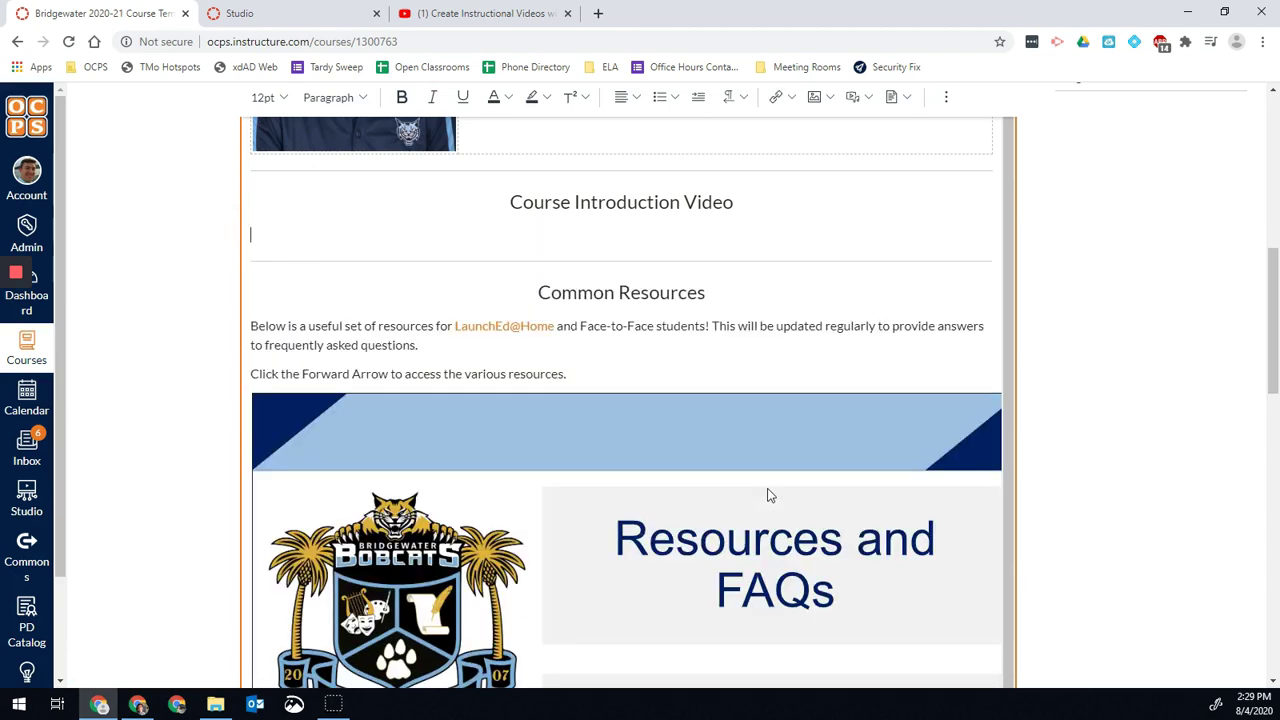